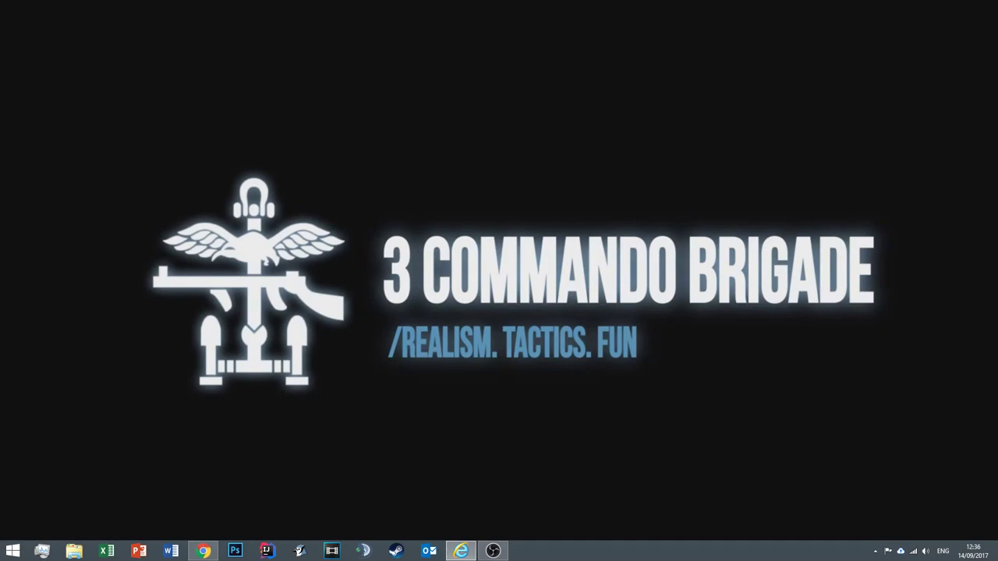
# Step: Download ArmA3Sync from the Armaholic page linked in the video description and review its Java requirement
pyautogui.click(203, 551)
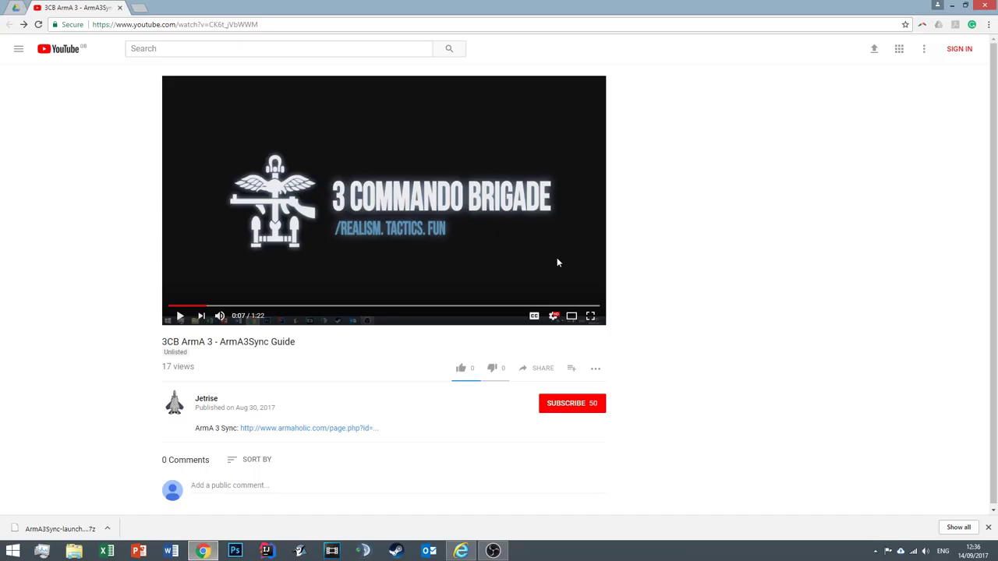
pyautogui.click(262, 434)
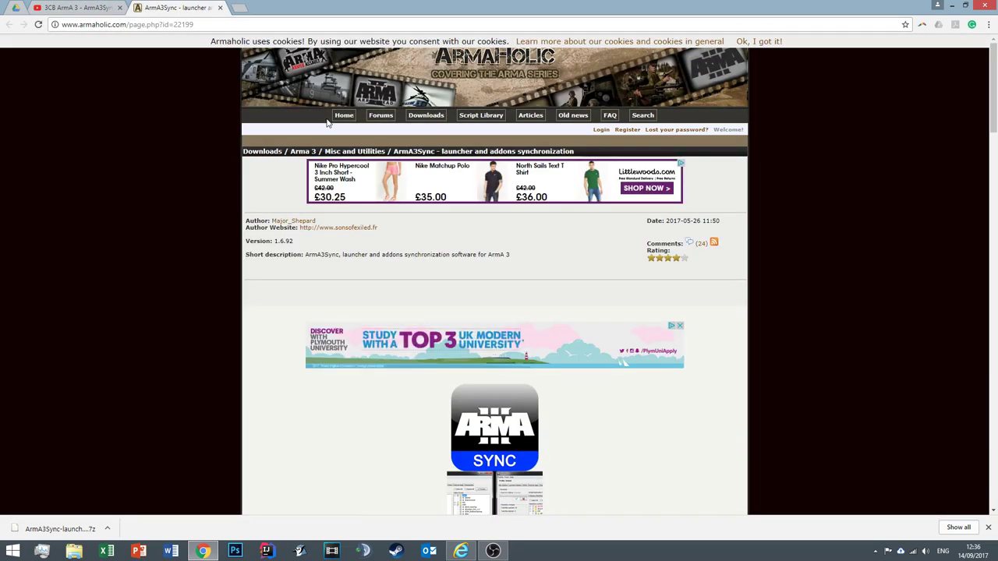
pyautogui.scroll(-15, 258, 191)
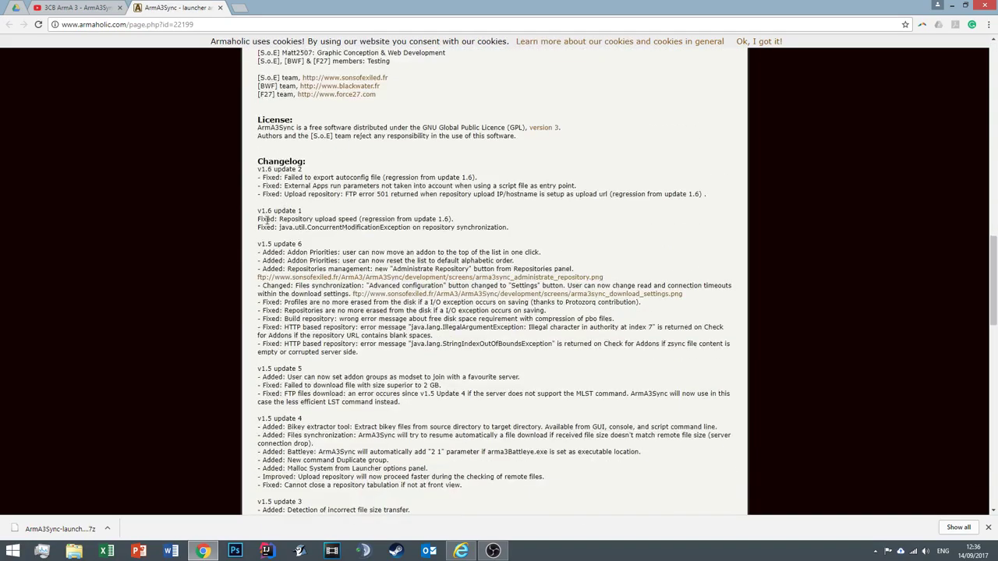
pyautogui.scroll(-15, 266, 220)
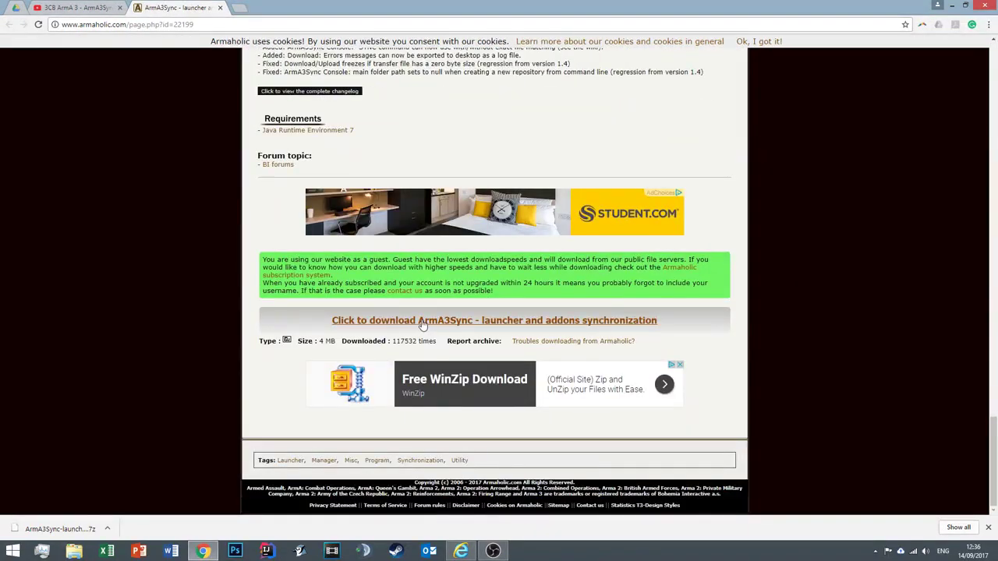
pyautogui.click(422, 325)
pyautogui.scroll(3, 130, 251)
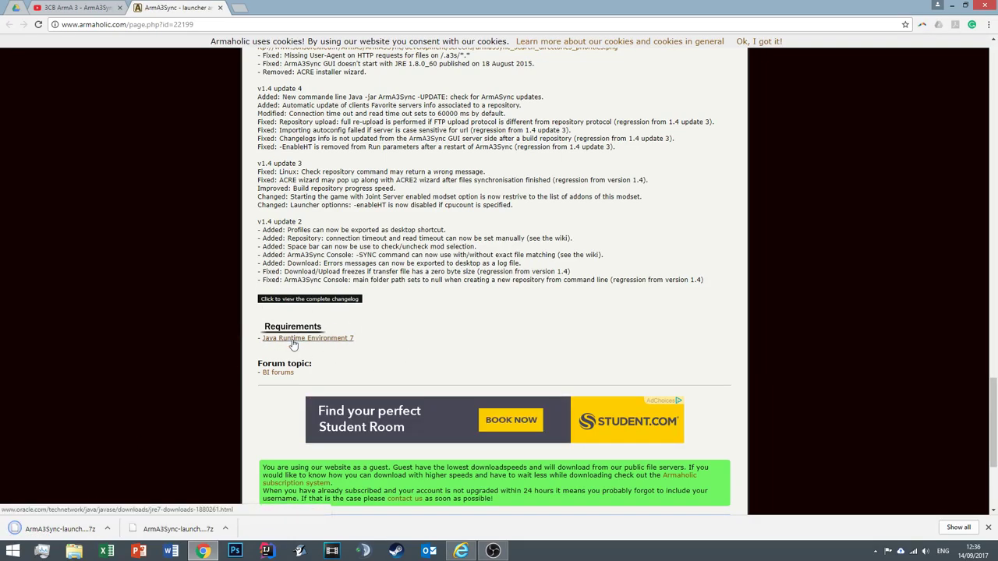
pyautogui.scroll(-3, 208, 333)
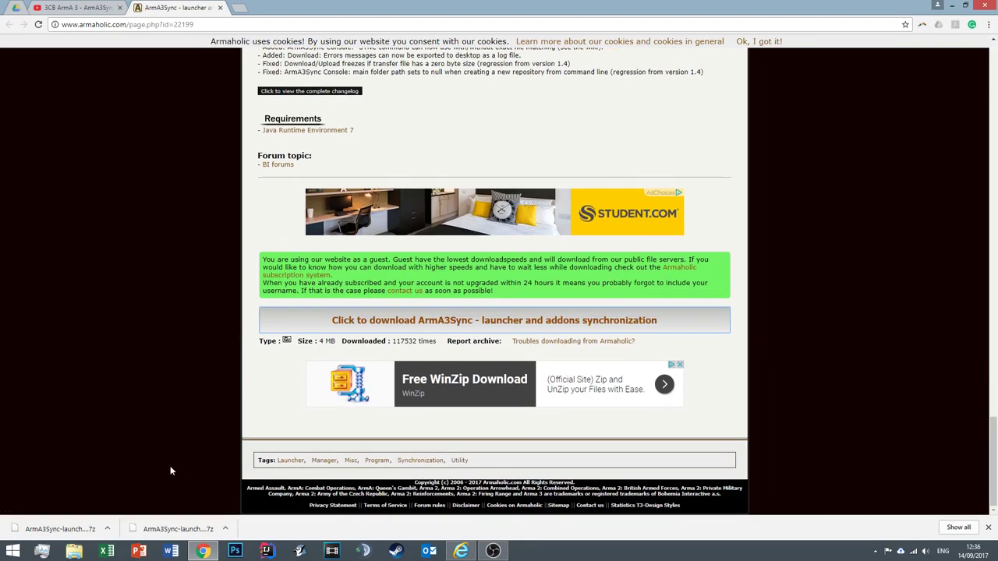
# Step: Show the downloaded ArmA3Sync archive in its folder and extract it with 7-Zip to a folder of the same name
pyautogui.click(108, 529)
pyautogui.click(162, 499)
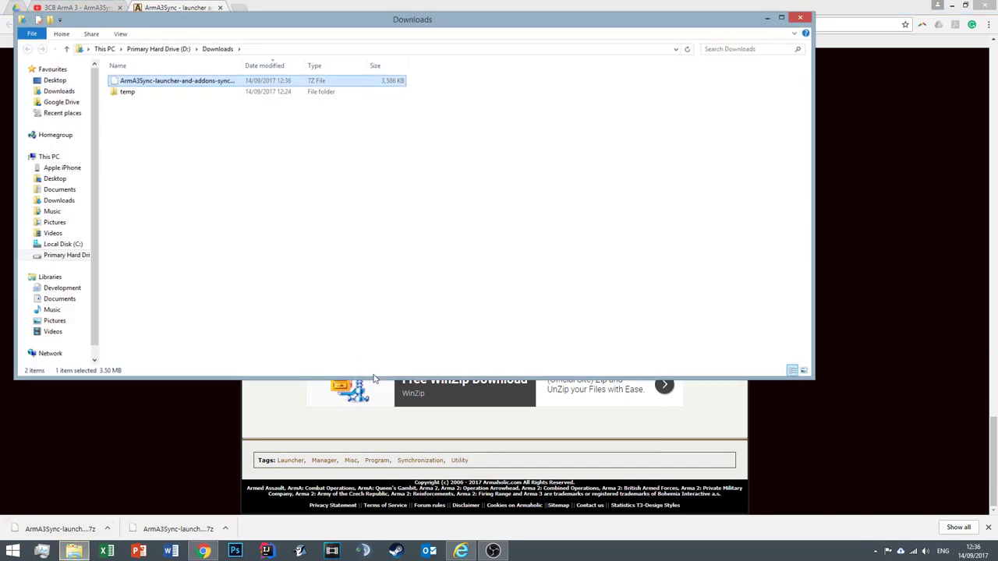
pyautogui.rightClick(217, 87)
pyautogui.moveTo(280, 111)
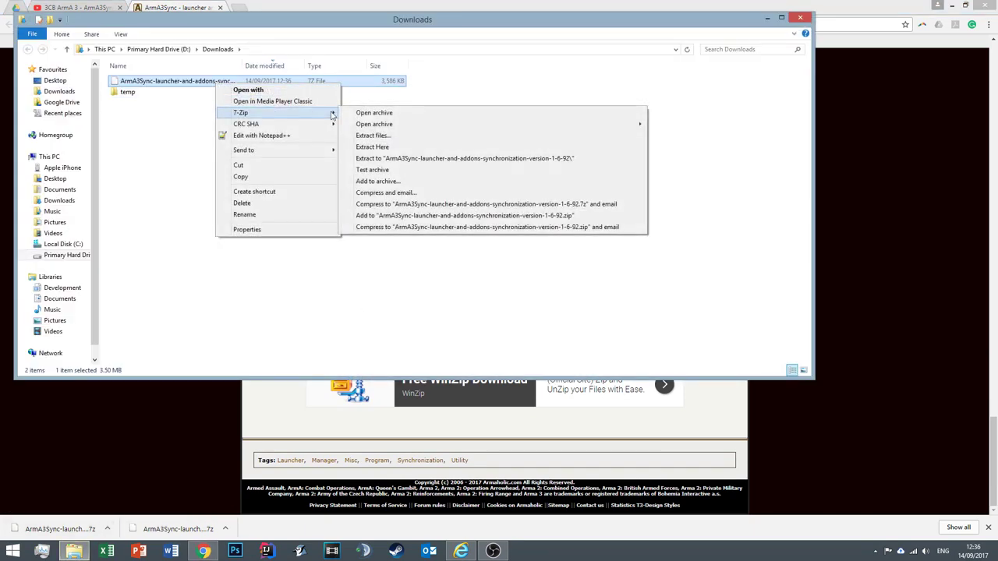
pyautogui.click(379, 134)
pyautogui.press('Return')
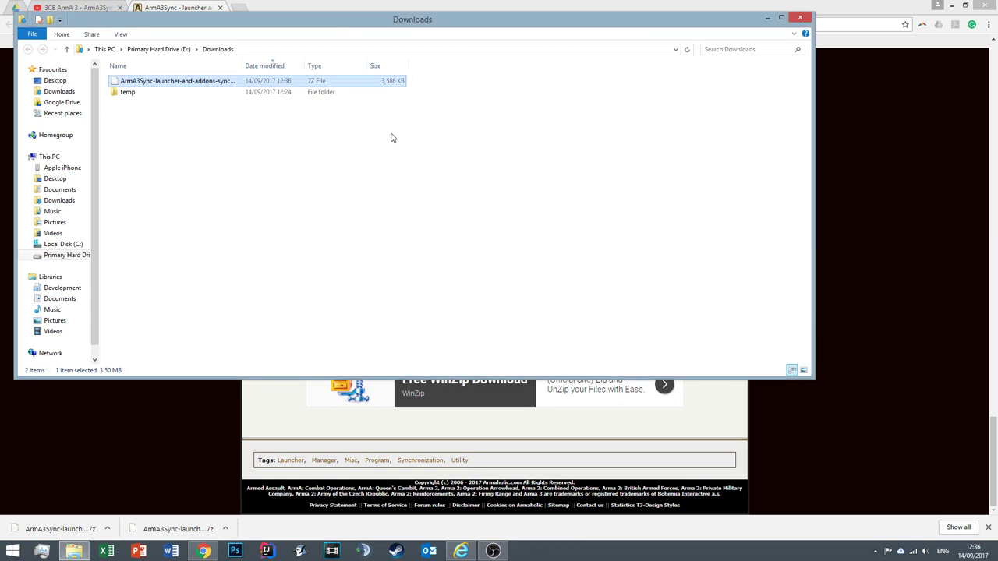
# Step: Run arma3sync-installer-1-6-92 from the extracted folder and accept the license agreement
pyautogui.doubleClick(258, 92)
pyautogui.doubleClick(195, 81)
pyautogui.click(558, 359)
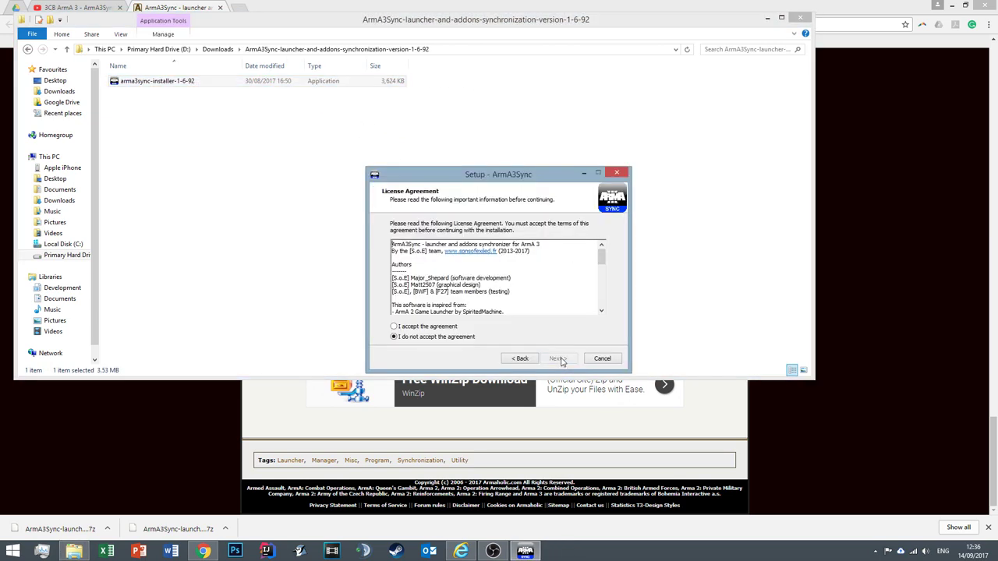
pyautogui.click(437, 329)
pyautogui.click(549, 361)
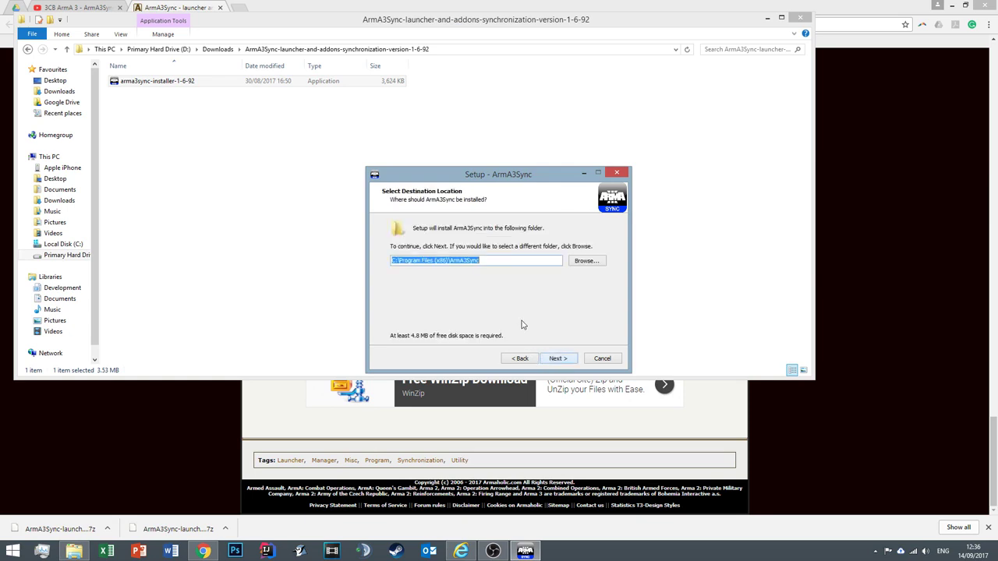
# Step: Set the installation destination to D:\Program Files (x86)\ArmA3Sync
pyautogui.click(586, 264)
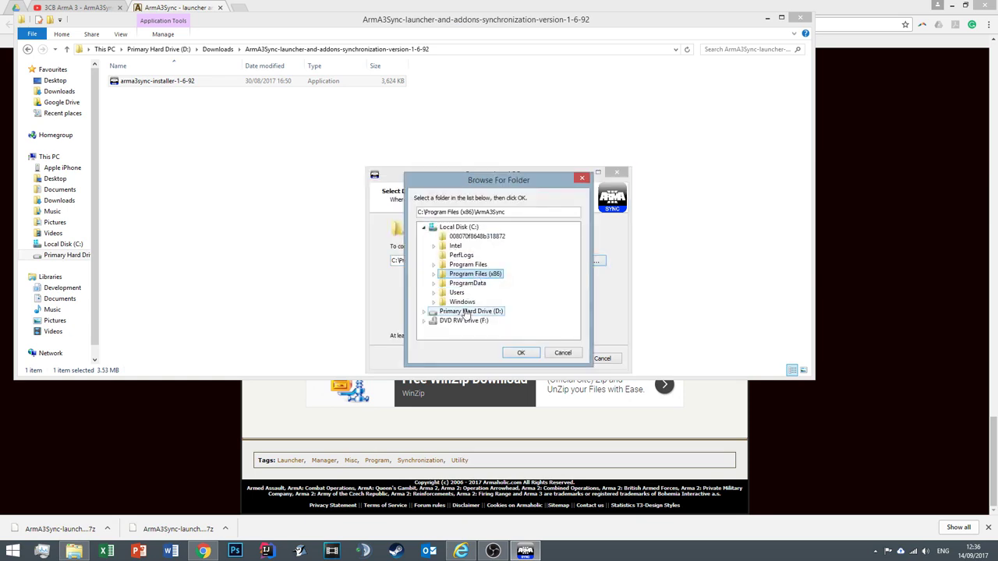
pyautogui.click(478, 311)
pyautogui.click(476, 301)
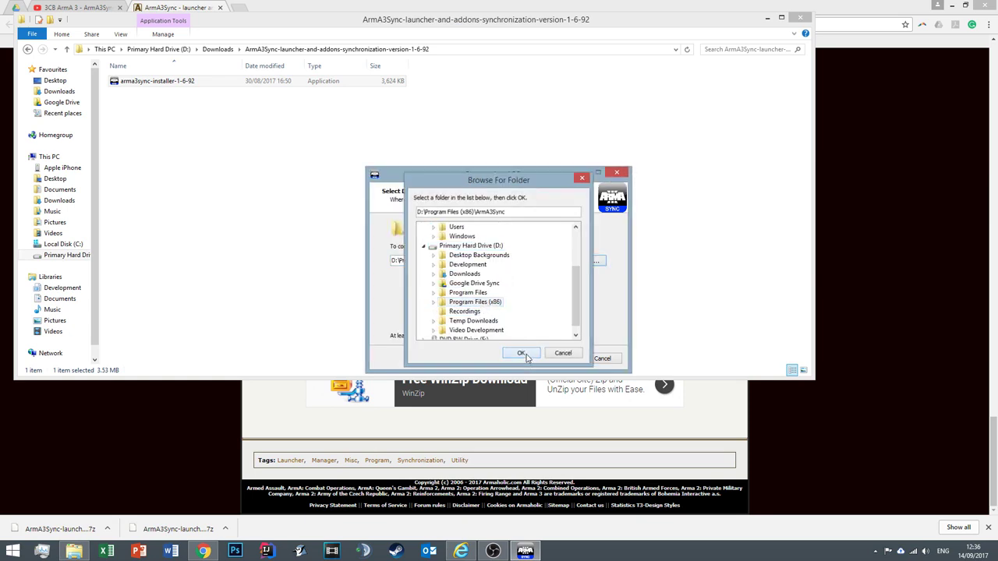
pyautogui.click(521, 352)
pyautogui.click(558, 359)
# Step: Install ArmA3Sync with the ArmA3Sync Start Menu folder and a desktop icon, then finish setup and launch it
pyautogui.click(558, 359)
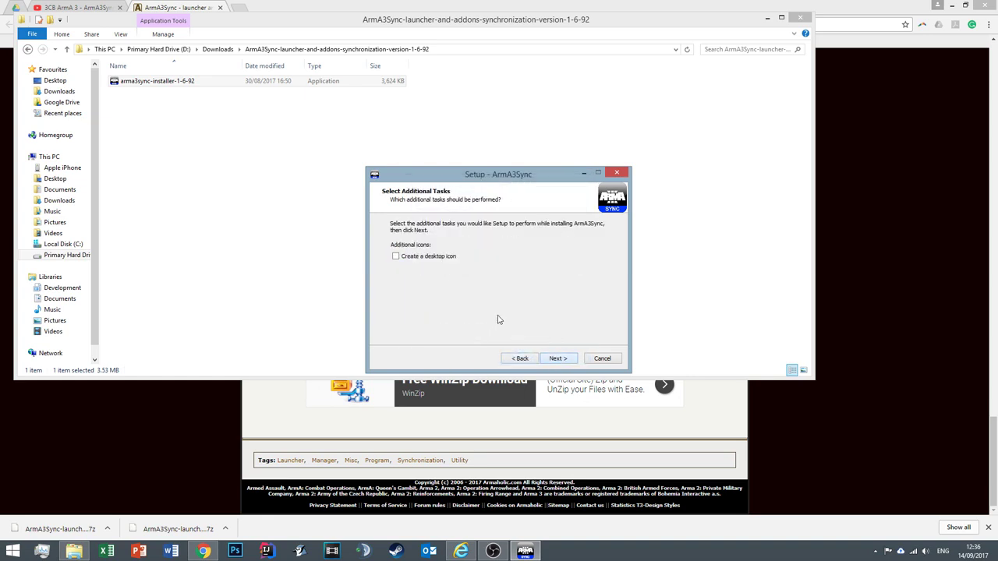
pyautogui.click(558, 359)
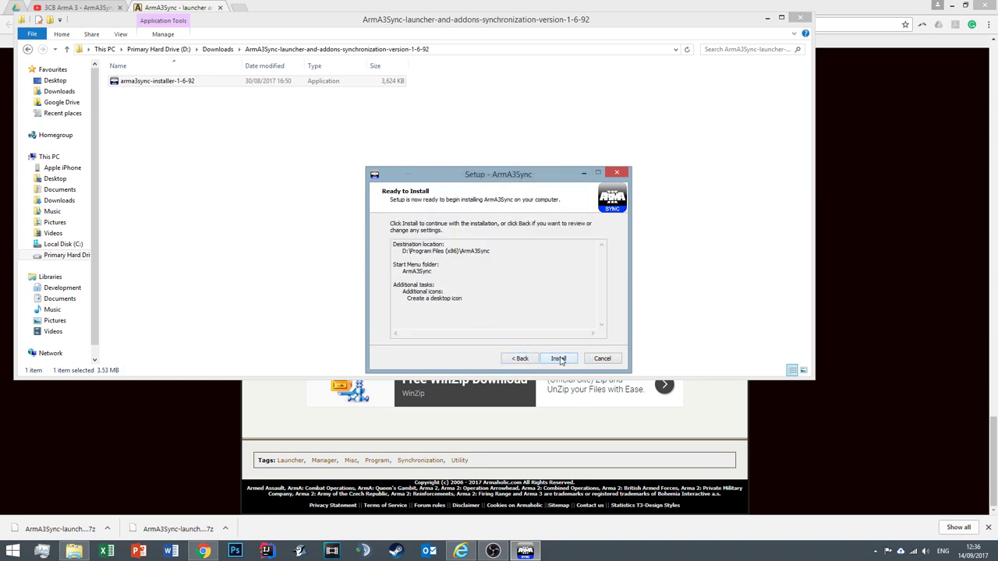
pyautogui.click(558, 359)
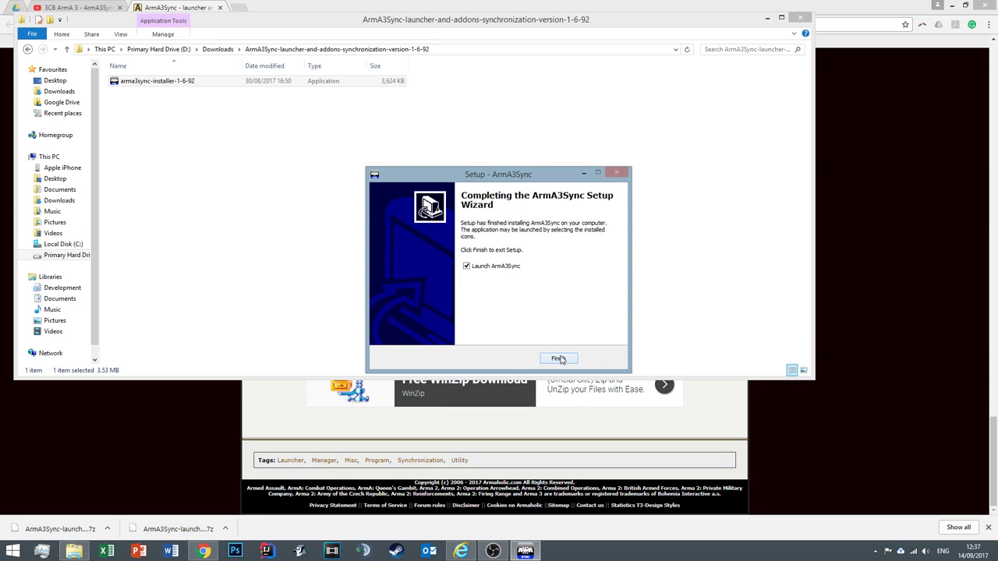
pyautogui.click(558, 359)
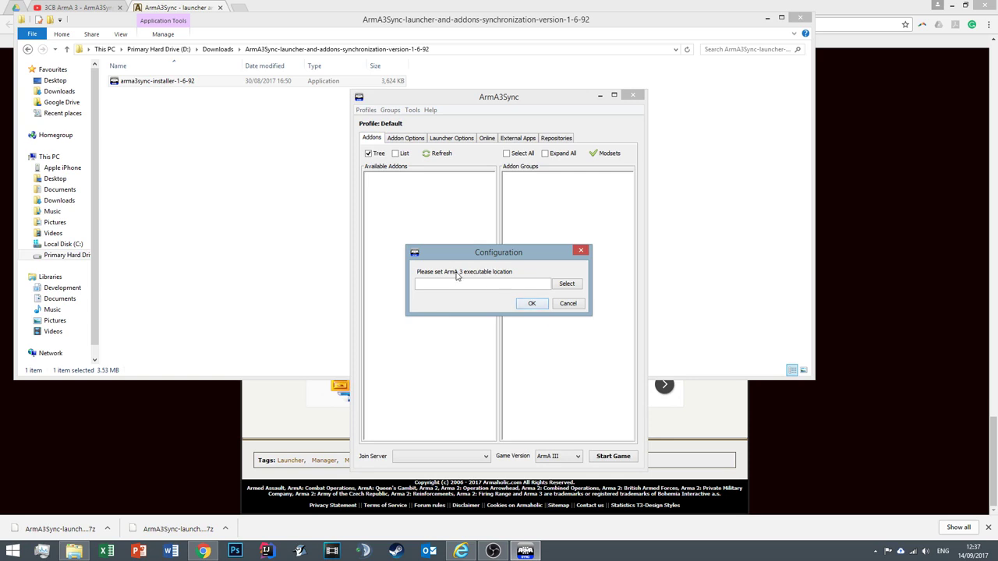
# Step: Choose arma3_x64.exe in the Arma 3 folder as the ArmA 3 executable location
pyautogui.click(562, 285)
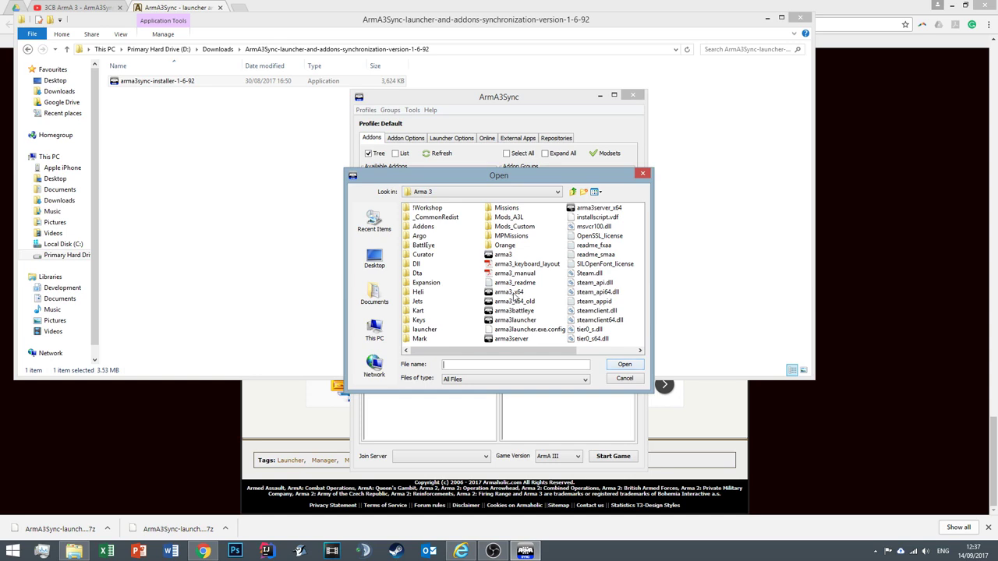
pyautogui.click(508, 293)
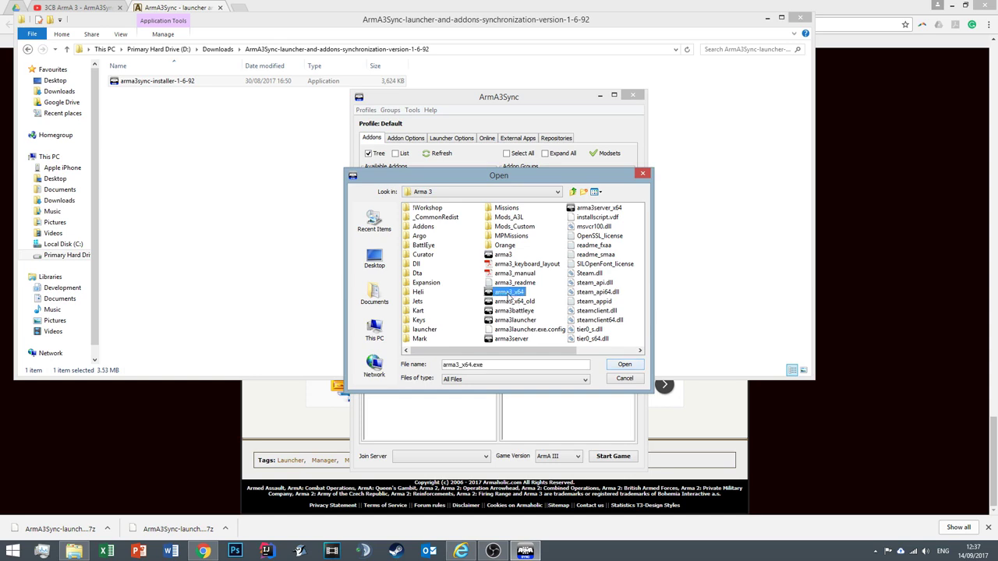
pyautogui.click(624, 367)
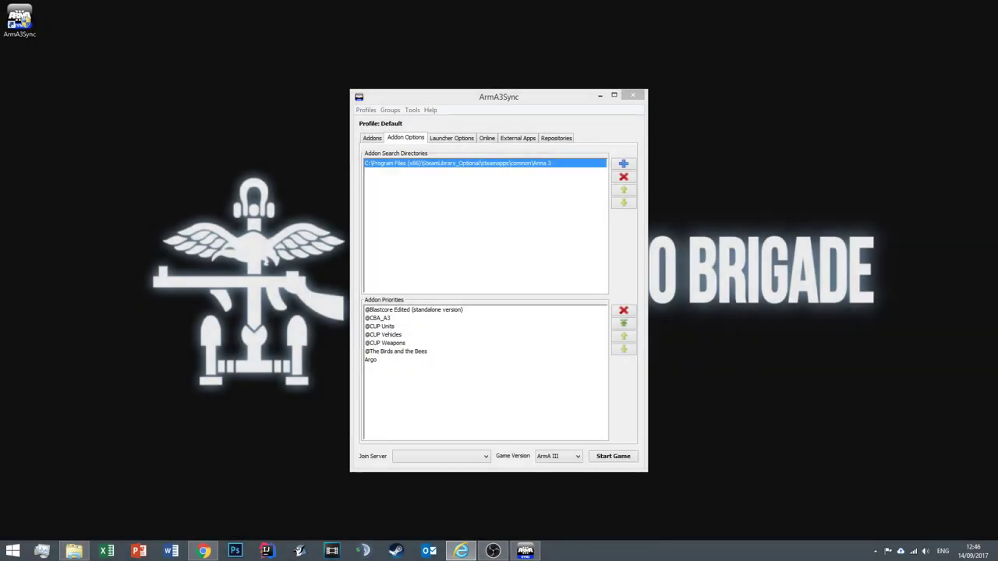
# Step: Examine the available addons that the current search directory provides in the !Workshop folder
pyautogui.click(499, 204)
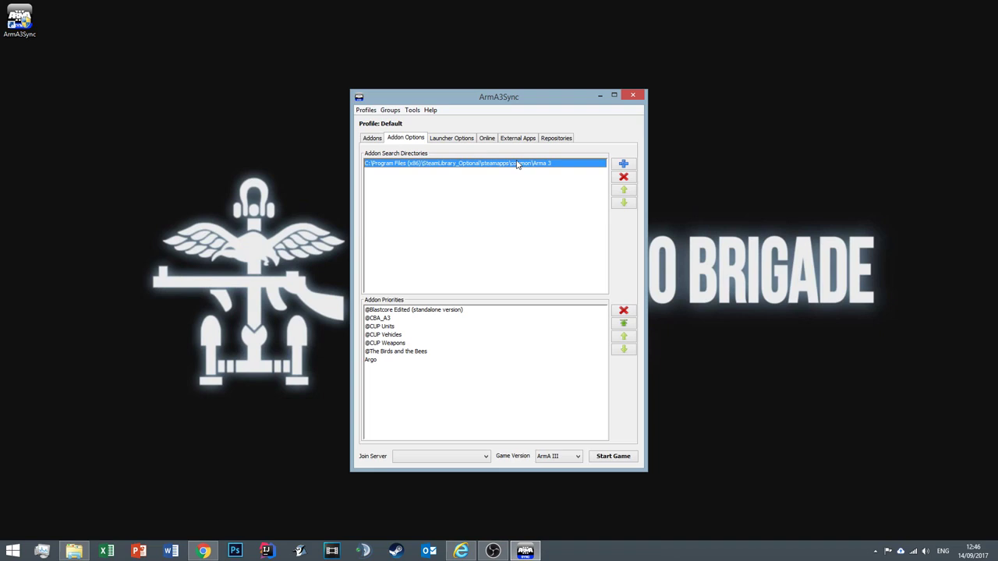
pyautogui.click(370, 137)
pyautogui.click(369, 176)
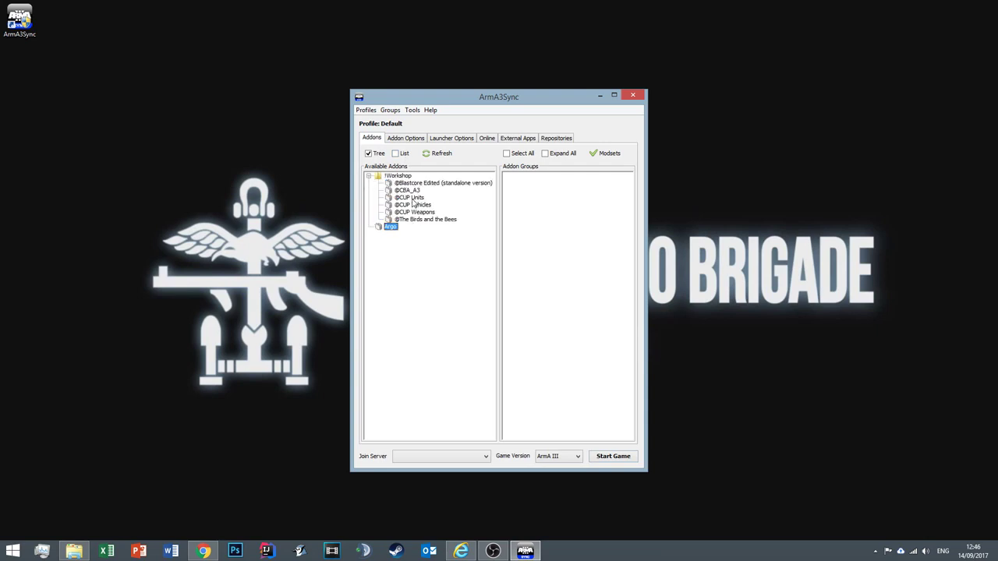
pyautogui.click(410, 198)
pyautogui.click(412, 200)
# Step: Remove the existing addon search directory and browse to C:\Program Files (x86)\SteamLibrary_Optional\steamapps\common\Arma 3 for a new one
pyautogui.click(397, 141)
pyautogui.click(623, 179)
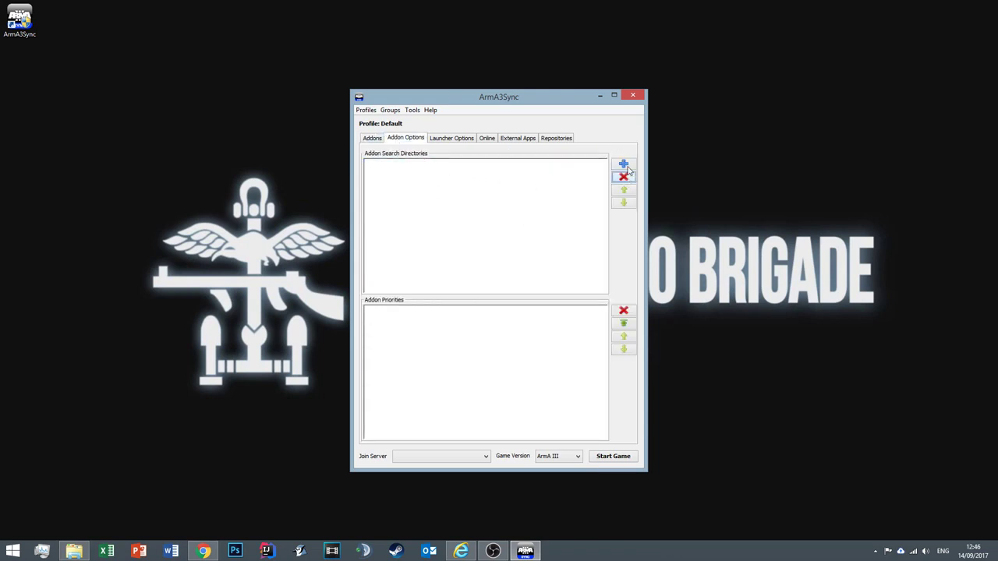
pyautogui.click(624, 164)
pyautogui.click(374, 329)
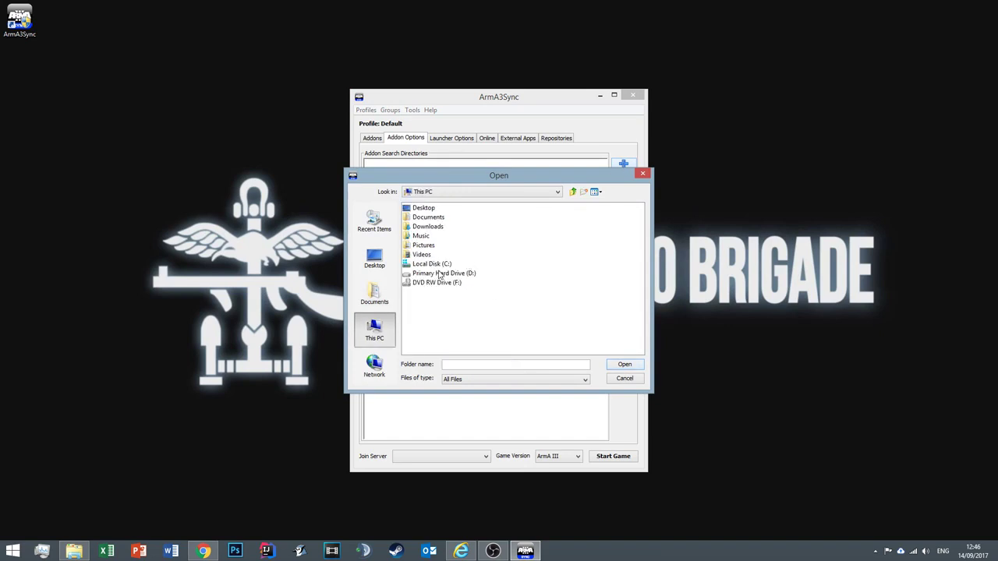
pyautogui.doubleClick(439, 269)
pyautogui.doubleClick(438, 246)
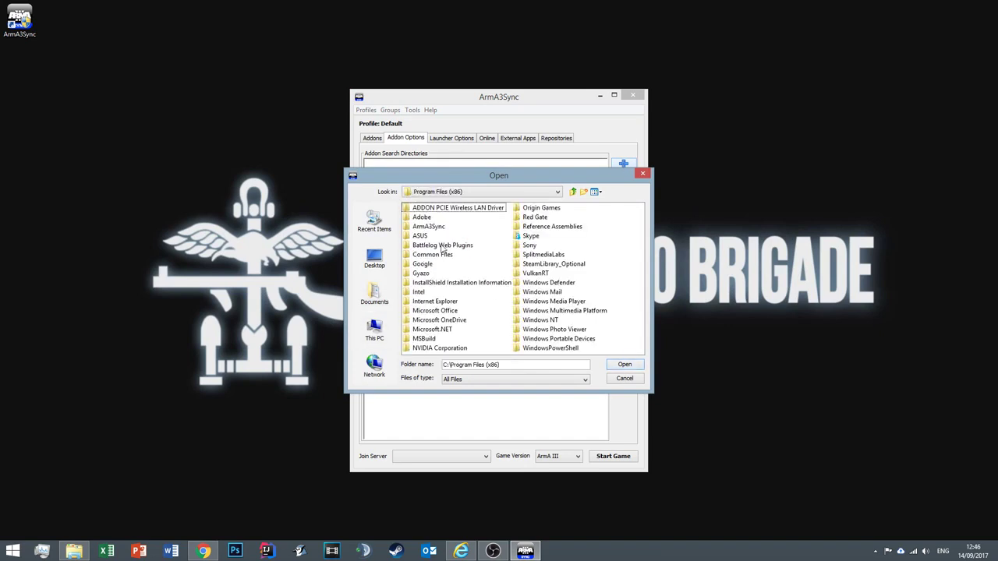
pyautogui.doubleClick(521, 254)
pyautogui.doubleClick(427, 208)
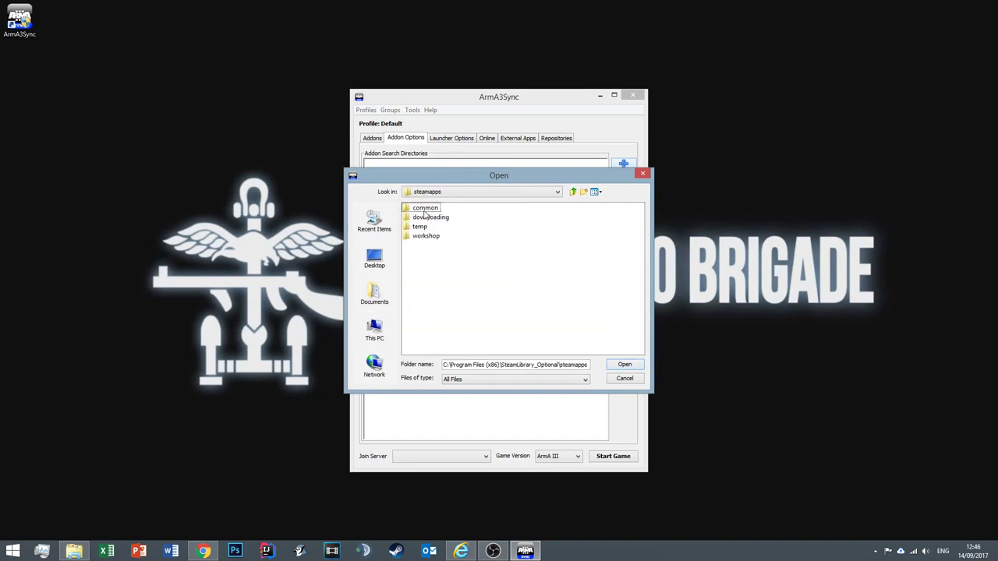
pyautogui.doubleClick(427, 208)
pyautogui.doubleClick(426, 209)
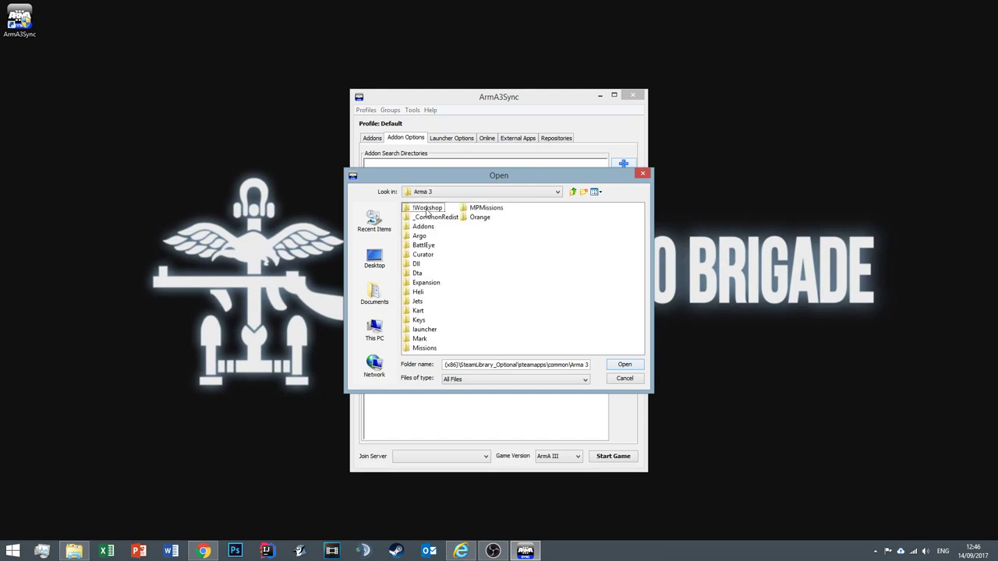
# Step: Create a folder named Mods inside the Arma 3 folder and add it as the addon search directory
pyautogui.click(582, 192)
pyautogui.write('Mods')
pyautogui.press('Return')
pyautogui.click(624, 364)
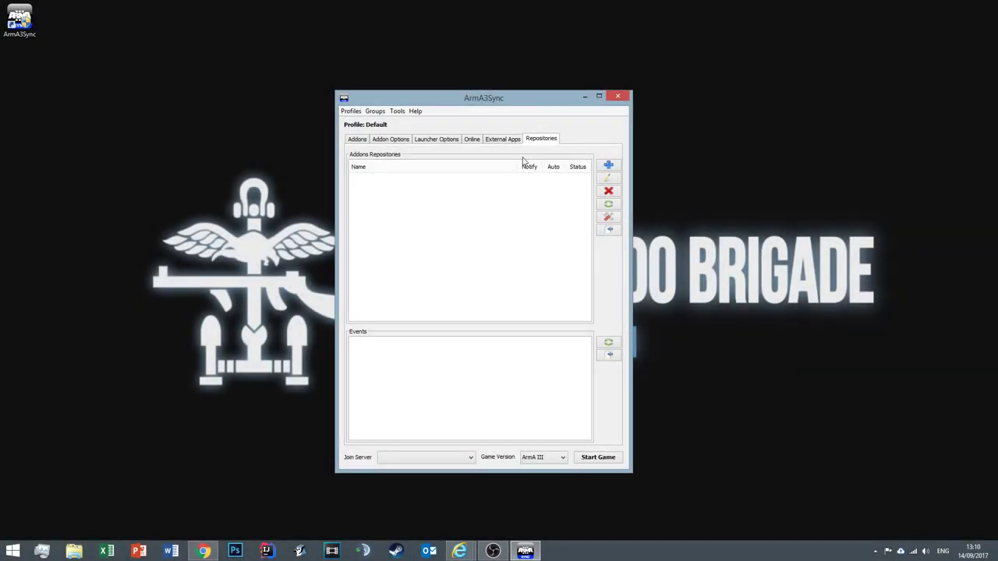
pyautogui.click(608, 165)
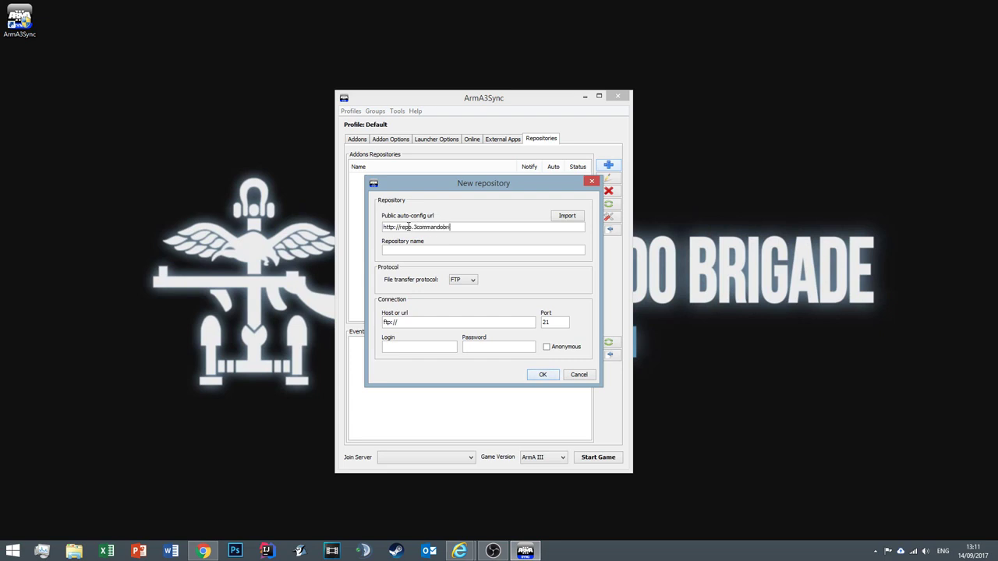
pyautogui.write('ade.com/autoconfig')
pyautogui.click(569, 218)
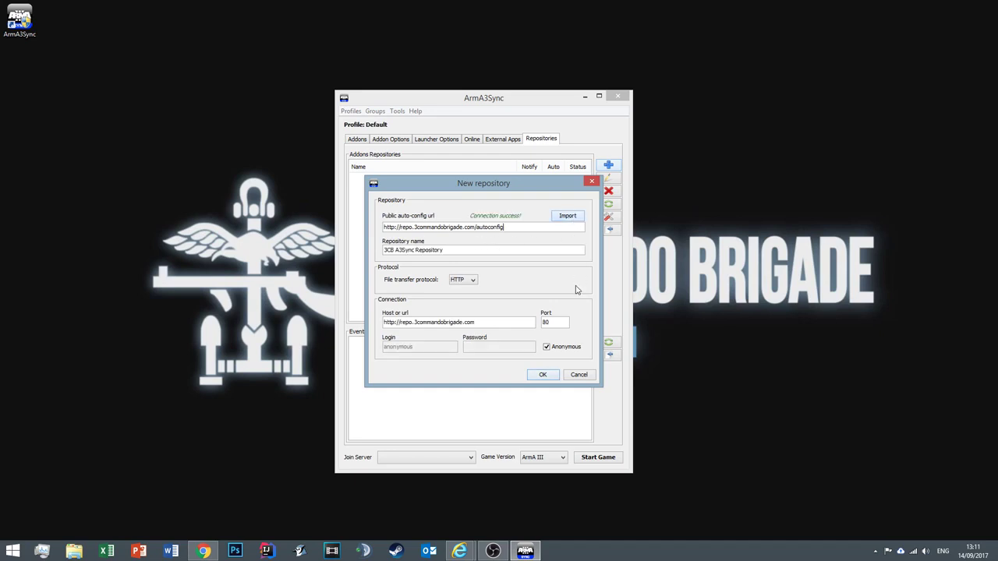
pyautogui.click(543, 375)
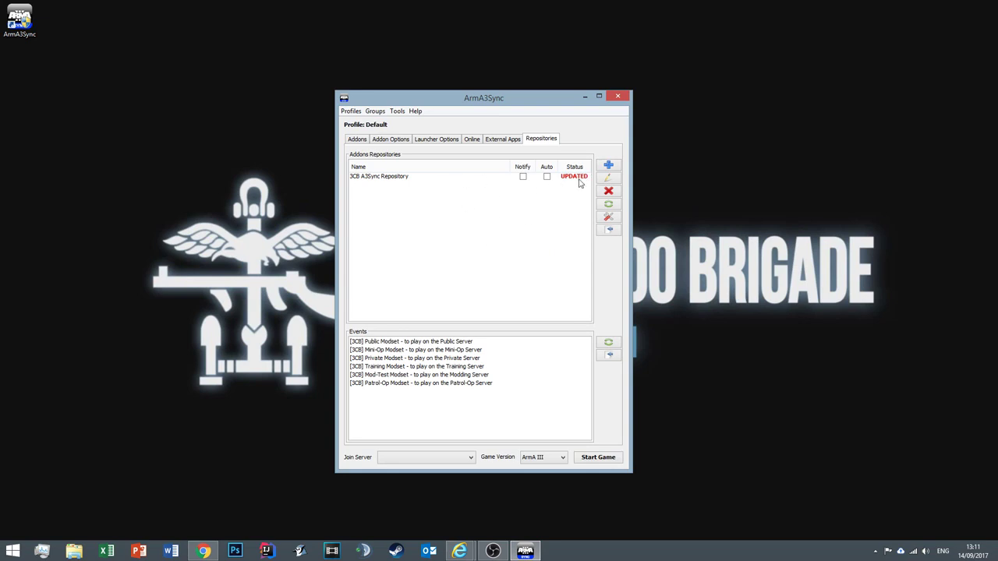
# Step: Connect to the 3CB A3Sync Repository to check its addons
pyautogui.click(580, 181)
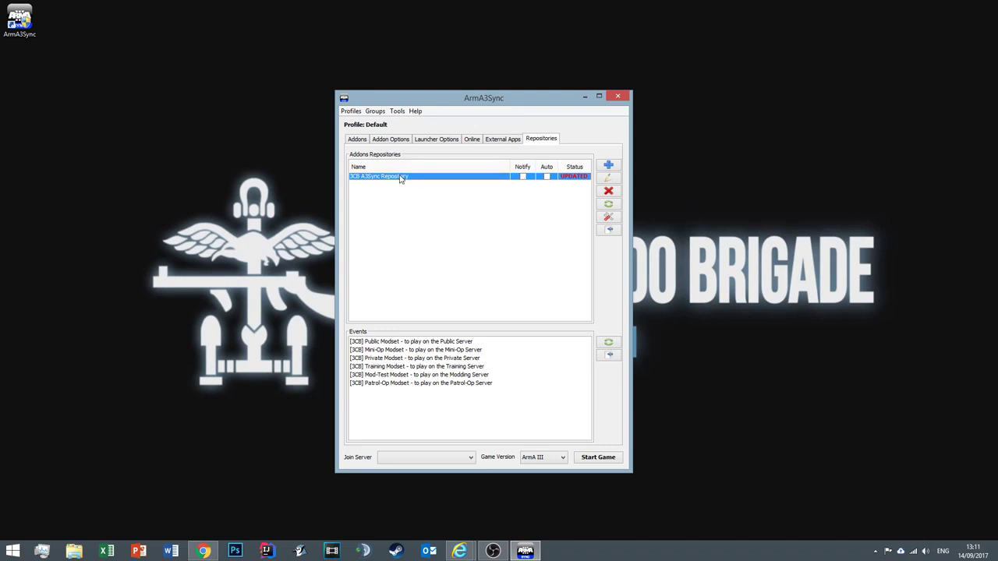
pyautogui.click(609, 230)
pyautogui.click(420, 344)
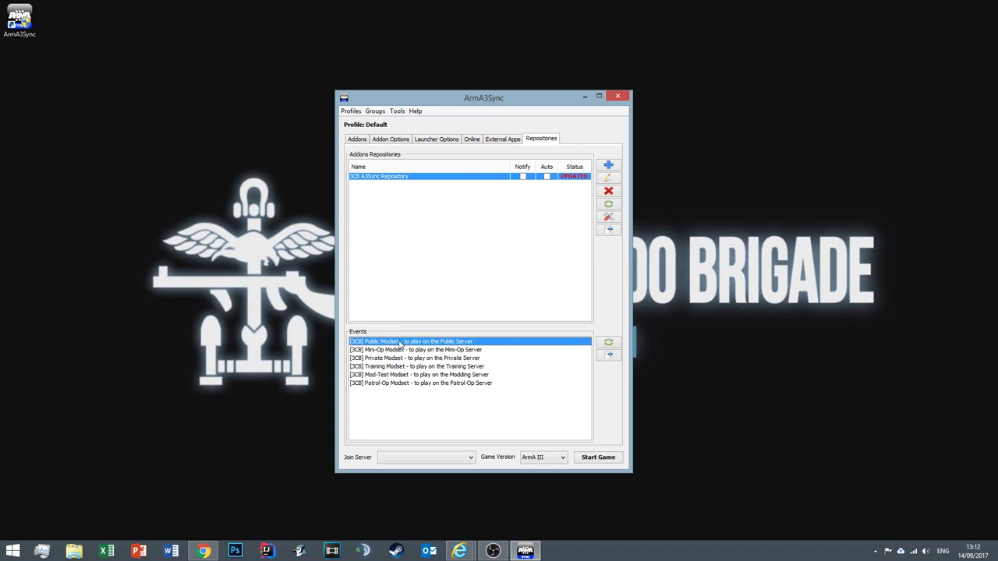
pyautogui.click(608, 355)
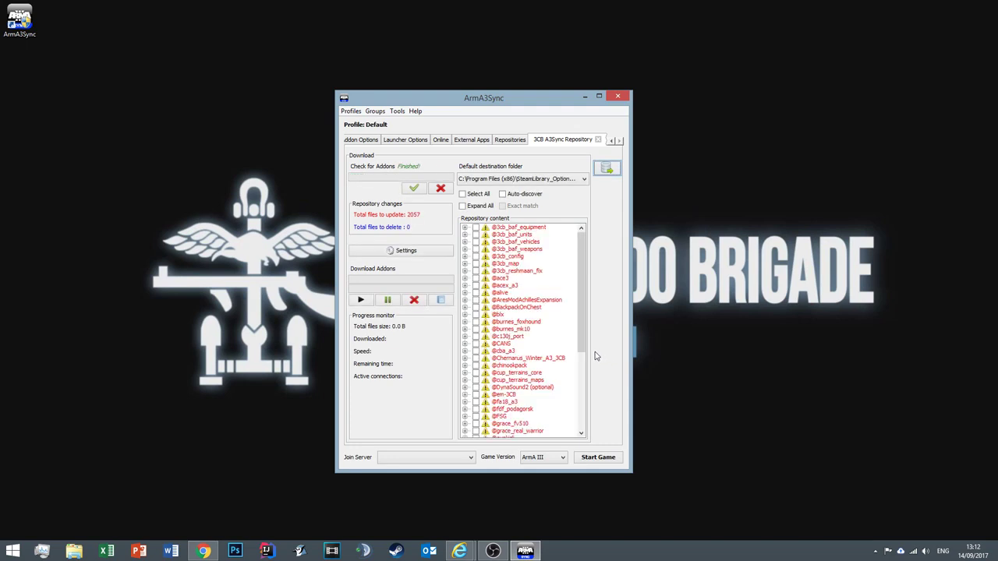
# Step: Select all addons in the repository content for download
pyautogui.scroll(-3, 586, 327)
pyautogui.scroll(3, 587, 328)
pyautogui.click(479, 193)
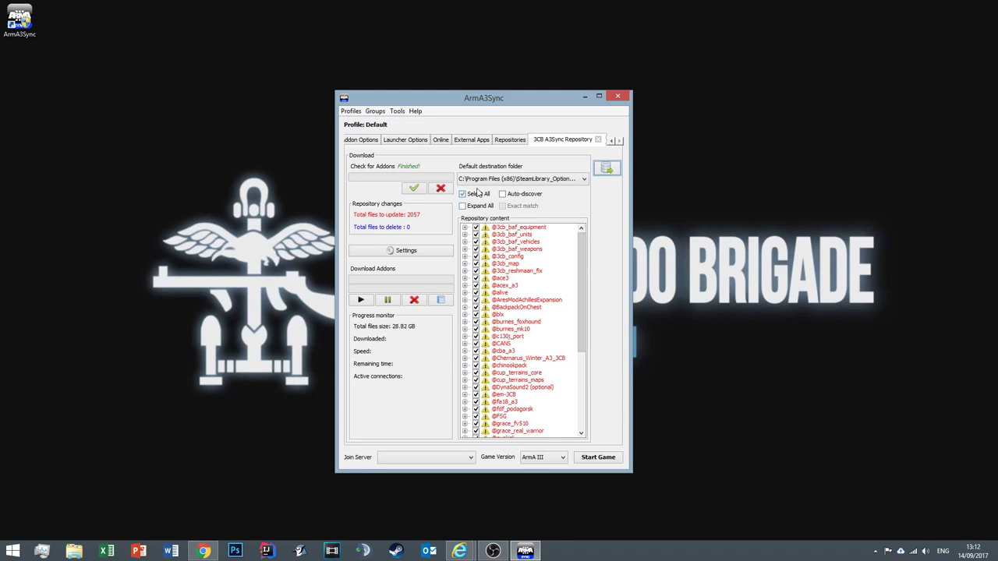
# Step: Start downloading the selected addons and pause the download
pyautogui.click(360, 301)
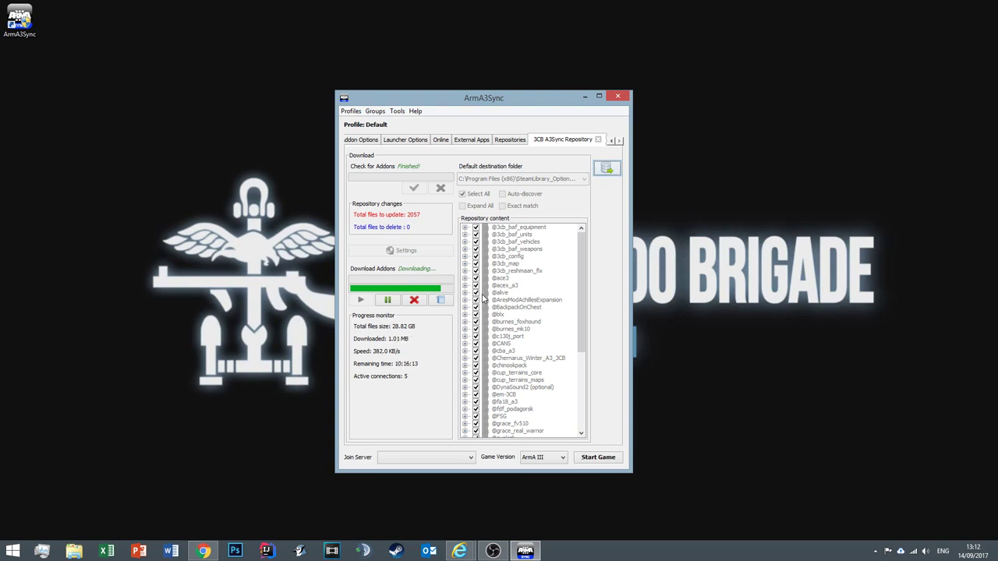
pyautogui.click(391, 305)
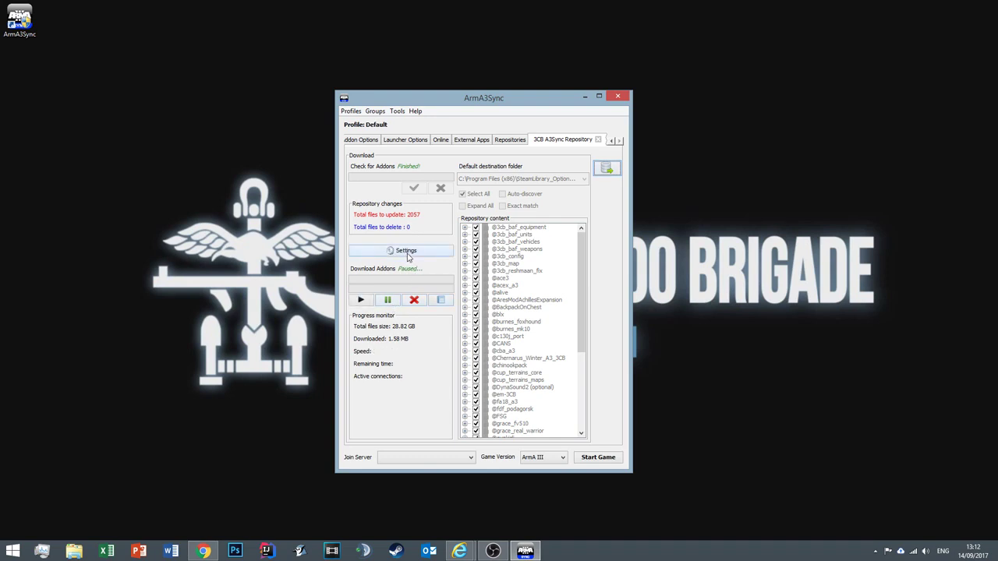
pyautogui.click(403, 254)
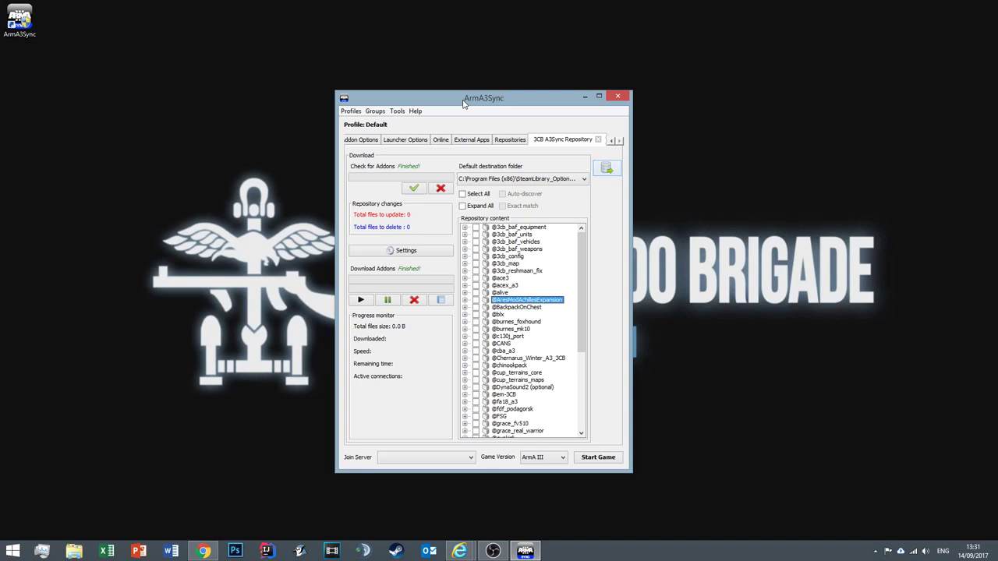
# Step: Switch to Chrome, search for teamspeak 3 and view the client downloads on the official TeamSpeak site
pyautogui.click(202, 551)
pyautogui.click(107, 25)
pyautogui.press('Return')
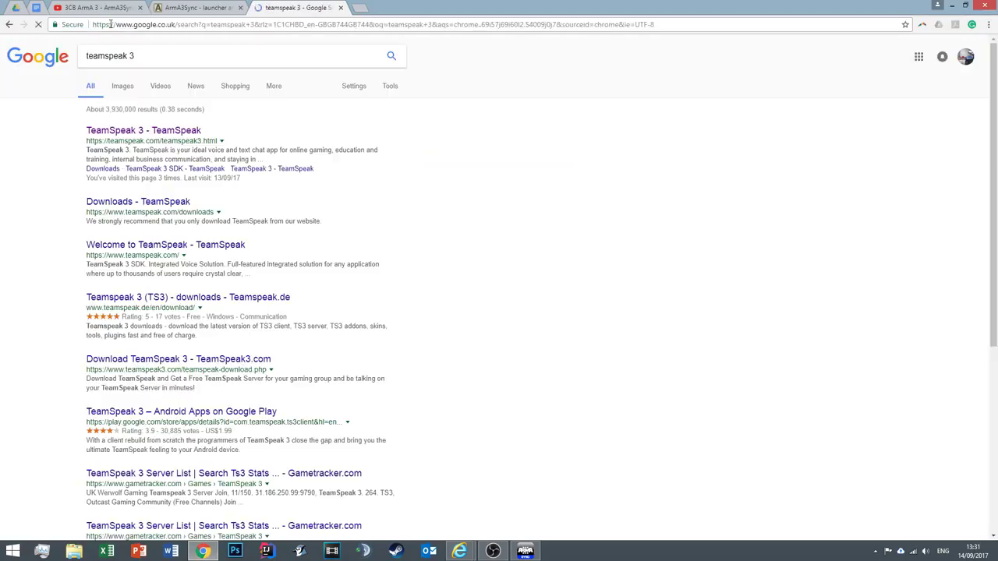
pyautogui.click(156, 131)
pyautogui.moveTo(677, 62)
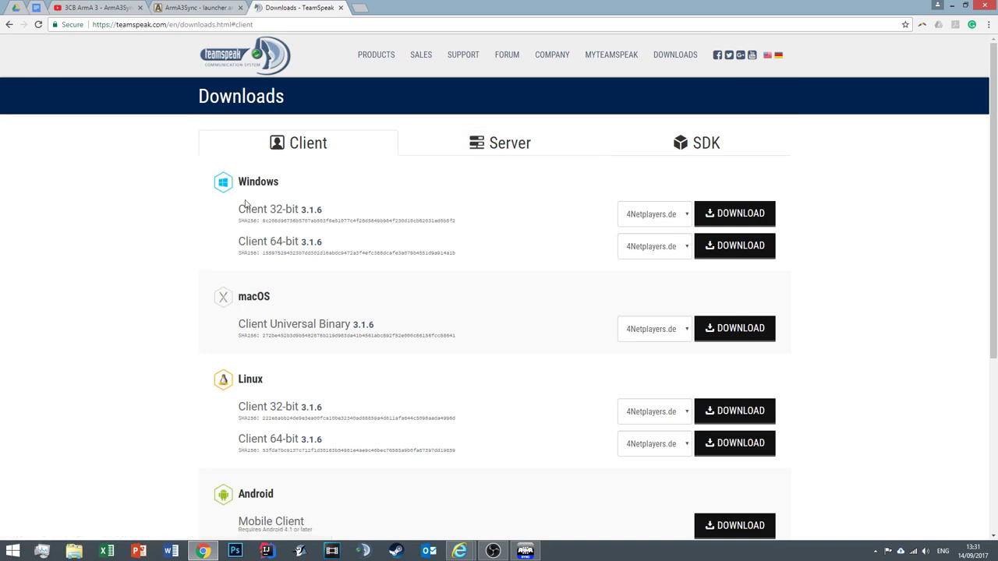
pyautogui.click(951, 4)
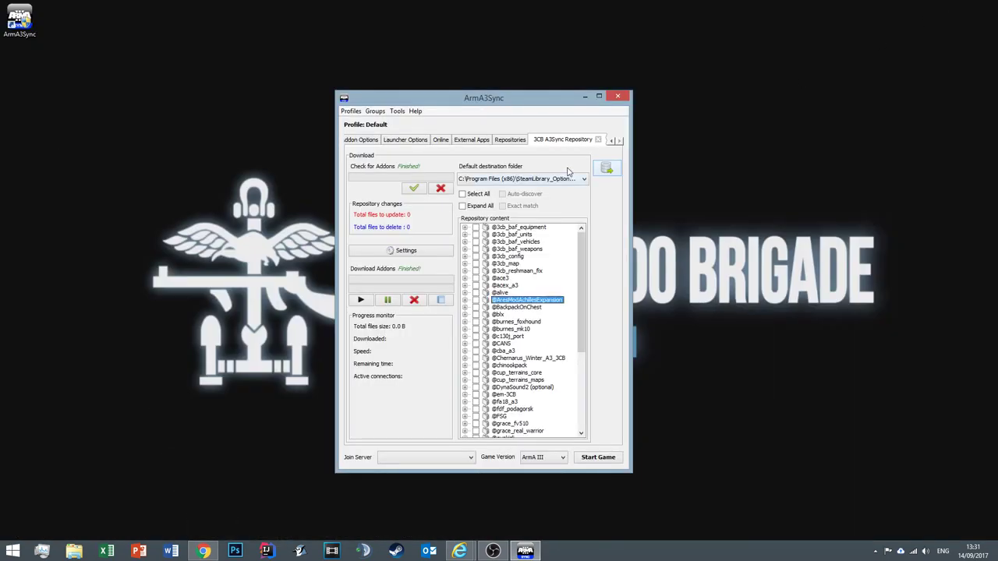
# Step: Switch to File Explorer and open C:\Program Files (x86)\SteamLibrary_Optional\steamapps\common\Arma 3\Mods
pyautogui.click(74, 551)
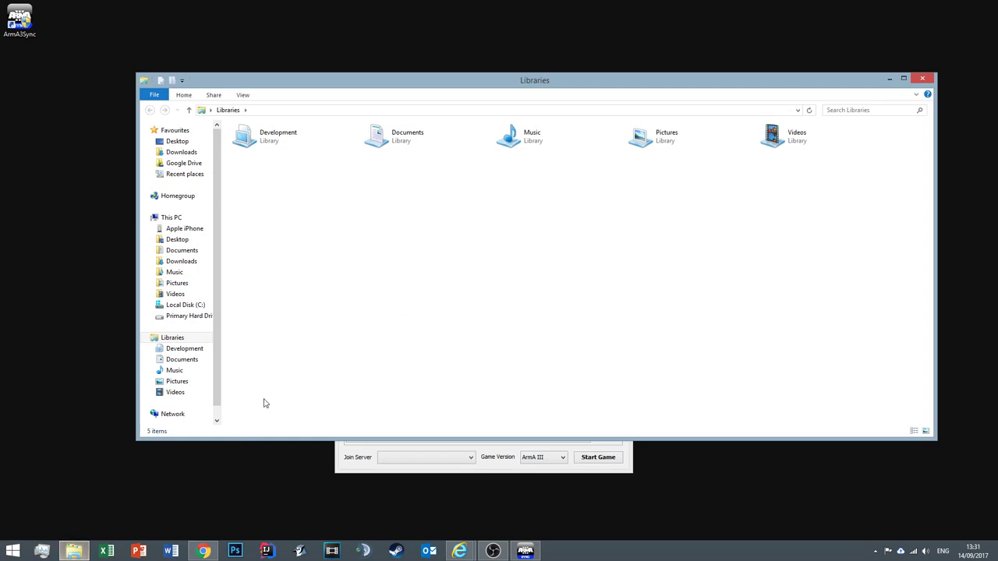
pyautogui.click(187, 305)
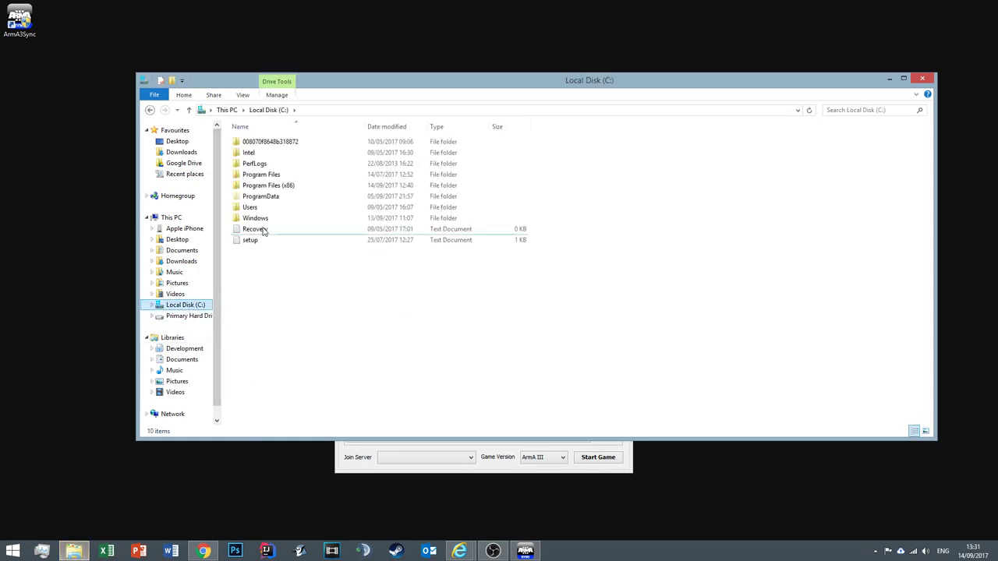
pyautogui.click(277, 186)
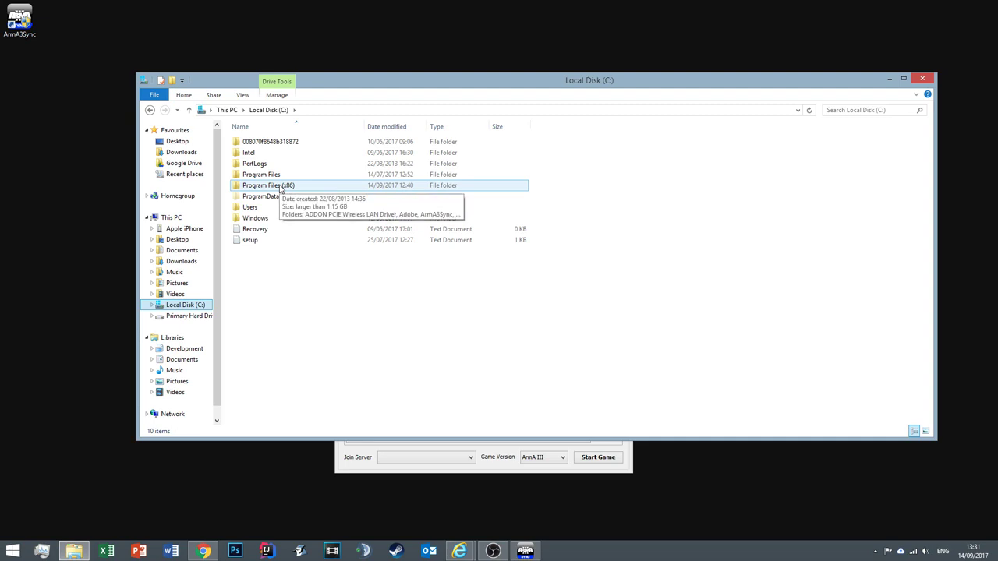
pyautogui.doubleClick(280, 187)
pyautogui.click(300, 382)
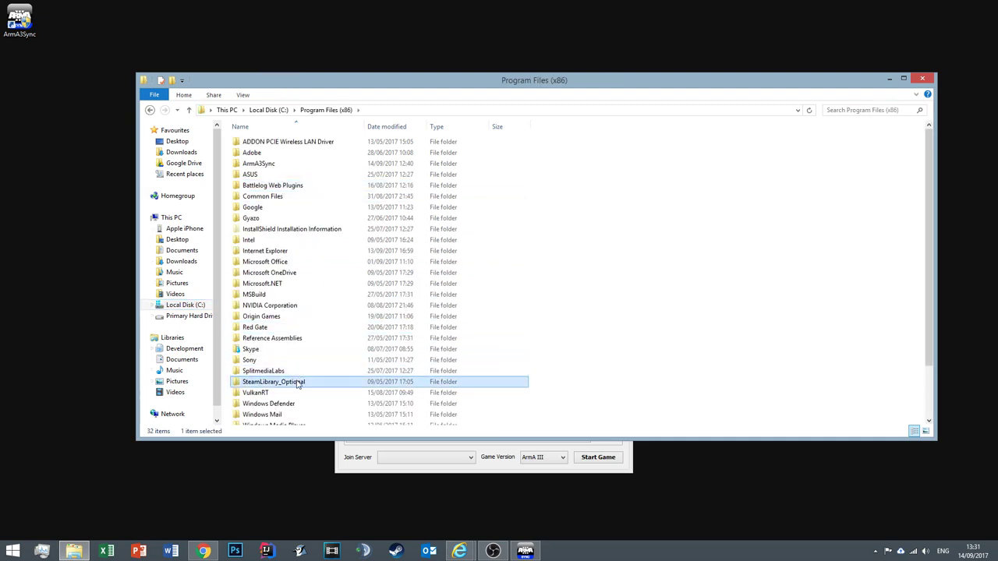
pyautogui.doubleClick(299, 382)
pyautogui.doubleClick(278, 153)
pyautogui.click(276, 145)
pyautogui.doubleClick(277, 145)
pyautogui.click(283, 141)
pyautogui.doubleClick(283, 141)
pyautogui.click(293, 317)
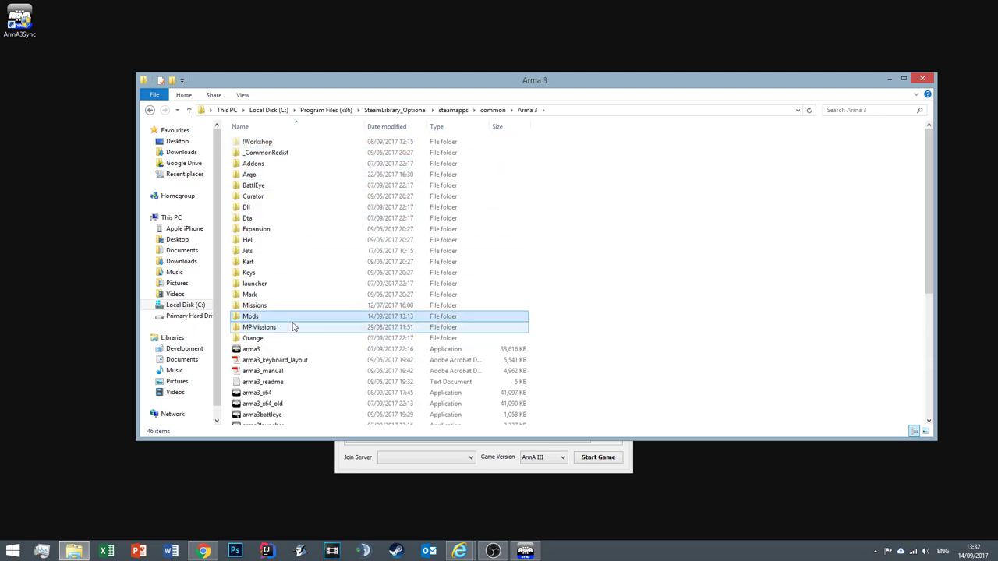
pyautogui.doubleClick(294, 320)
pyautogui.scroll(-3, 311, 164)
pyautogui.scroll(-10, 314, 170)
pyautogui.click(404, 203)
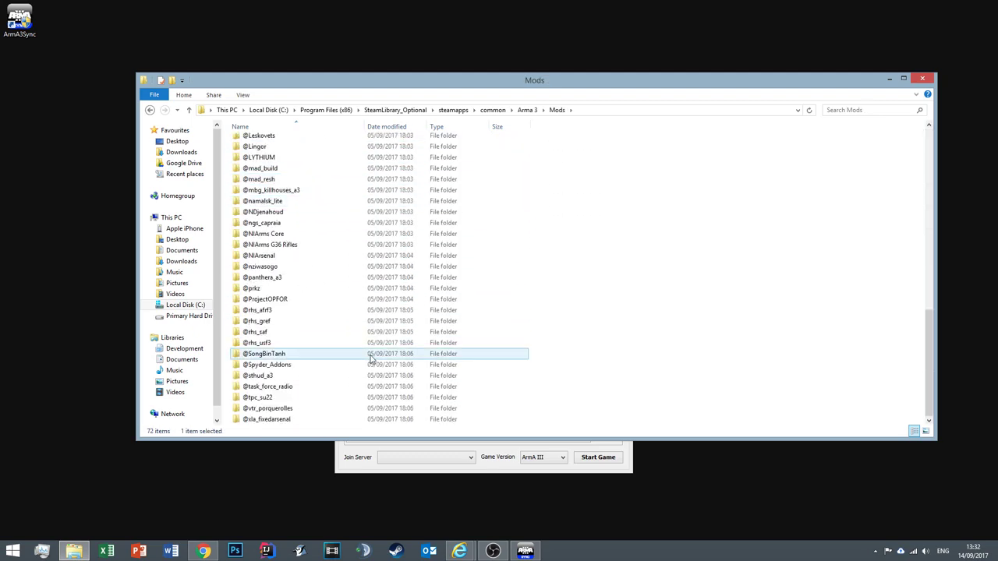
pyautogui.click(326, 390)
pyautogui.doubleClick(326, 390)
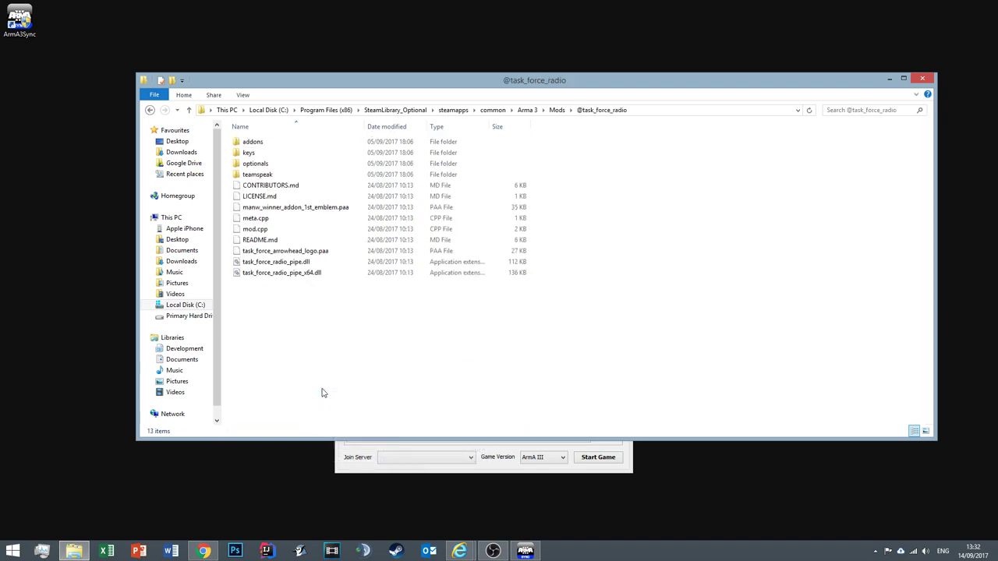
pyautogui.doubleClick(269, 178)
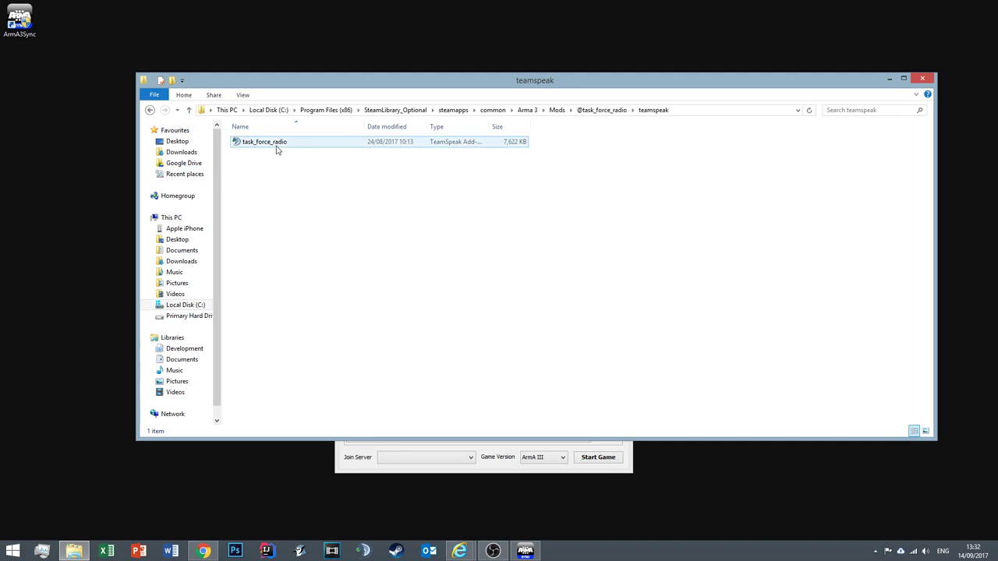
# Step: Install the task_force_radio TeamSpeak add-on, trusting the plugin and activating it
pyautogui.click(276, 148)
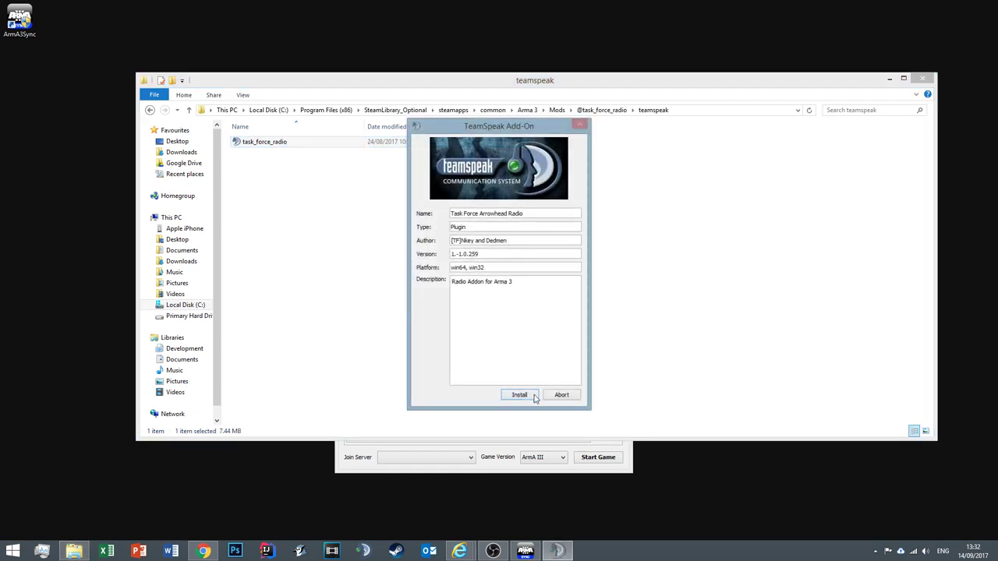
pyautogui.click(519, 395)
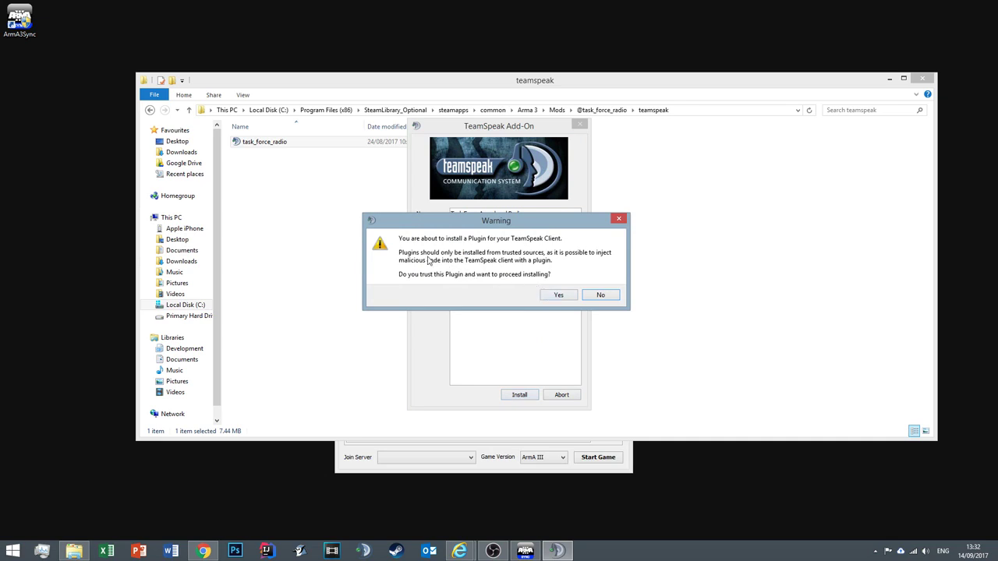
pyautogui.click(561, 295)
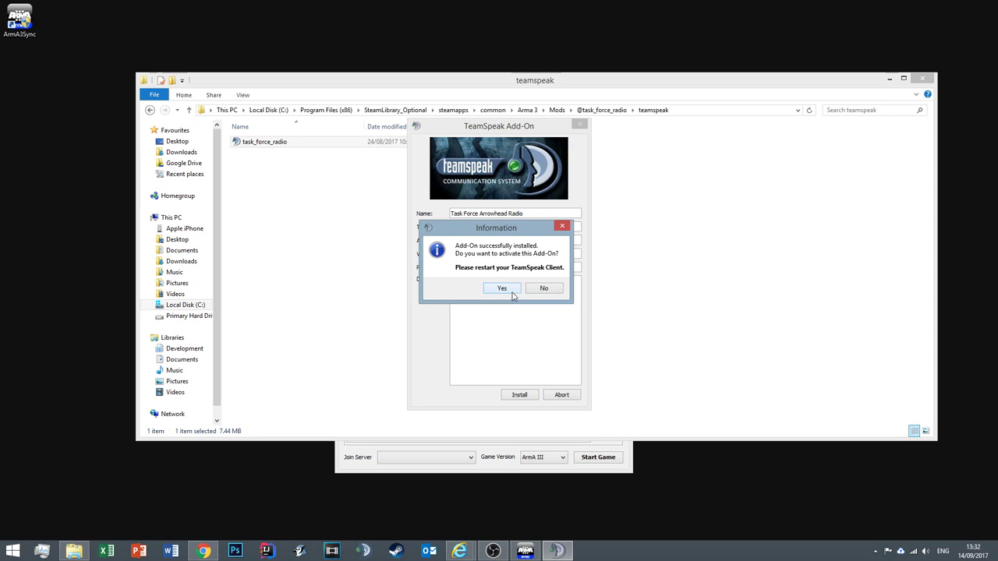
pyautogui.click(512, 291)
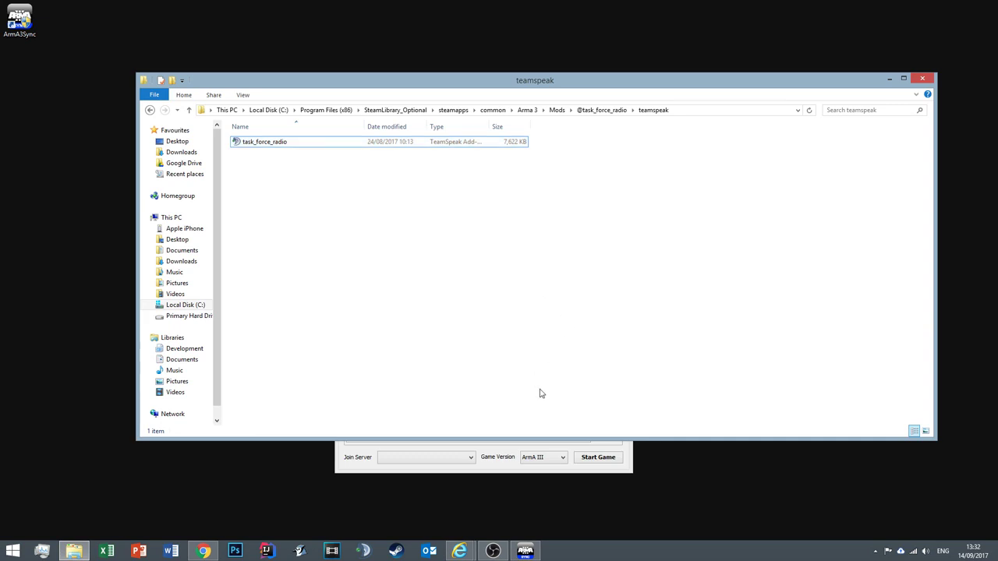
# Step: Launch TeamSpeak 3 and locate the Options command among its tools
pyautogui.rightClick(363, 550)
pyautogui.rightClick(343, 512)
pyautogui.press('Escape')
pyautogui.press('Return')
pyautogui.click(153, 17)
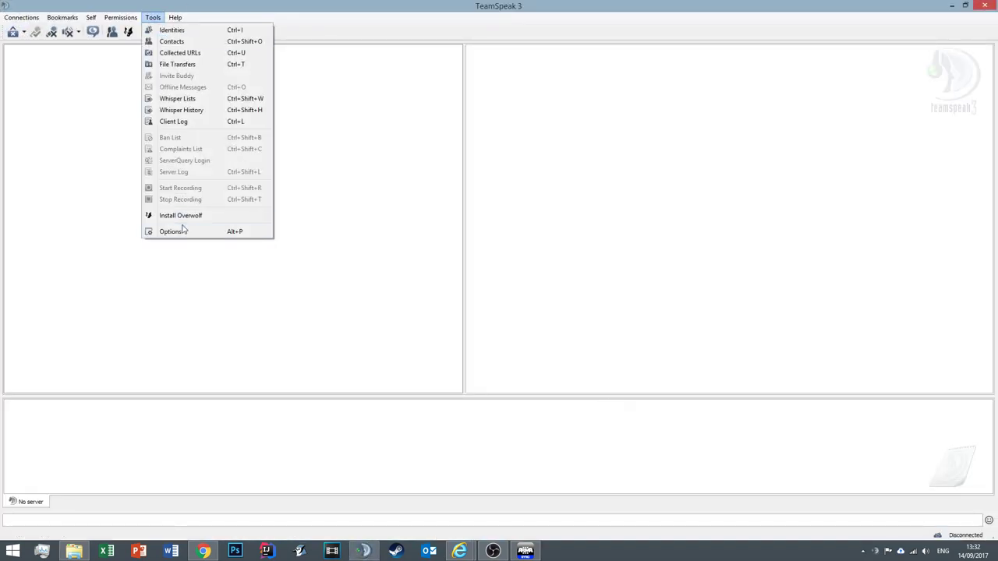
pyautogui.press('Escape')
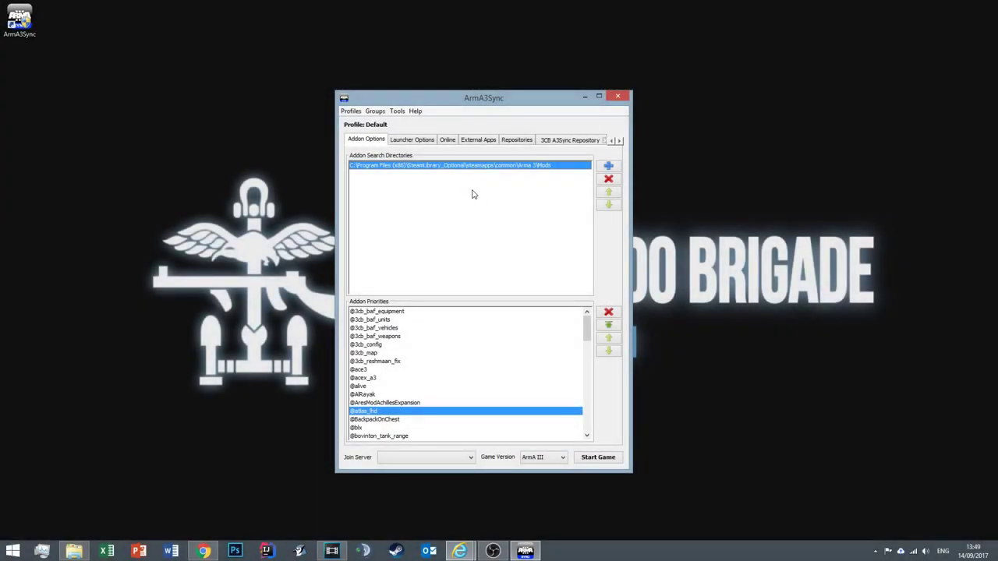
# Step: Review the ArmA3Sync launcher options and start the game with [3CB] Public Server as the server to join
pyautogui.click(412, 141)
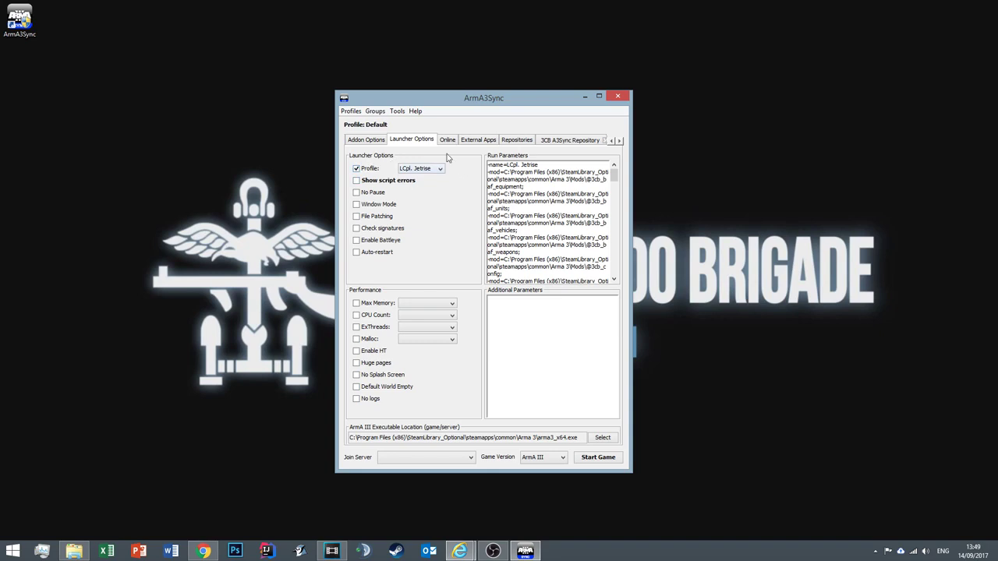
pyautogui.click(368, 140)
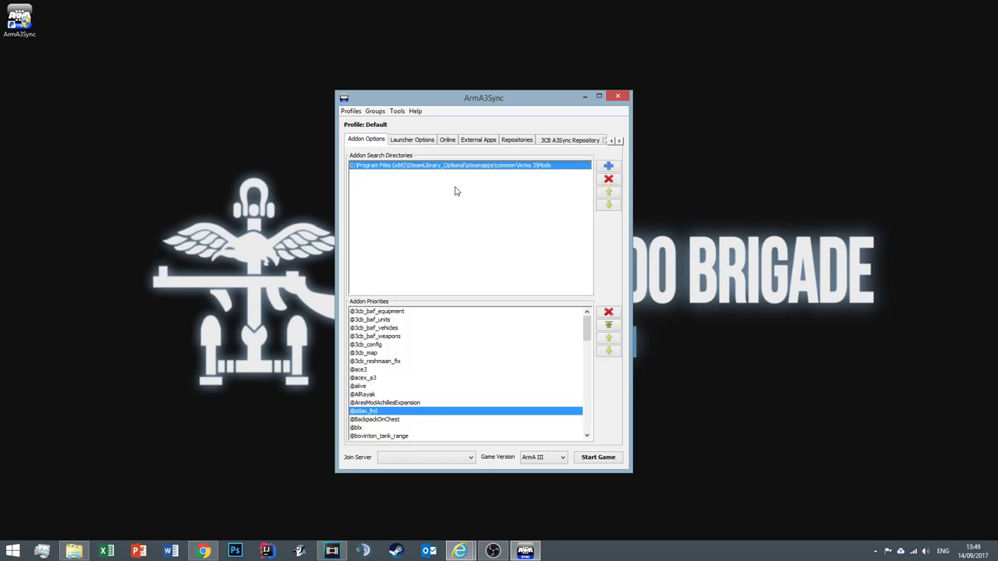
pyautogui.click(425, 457)
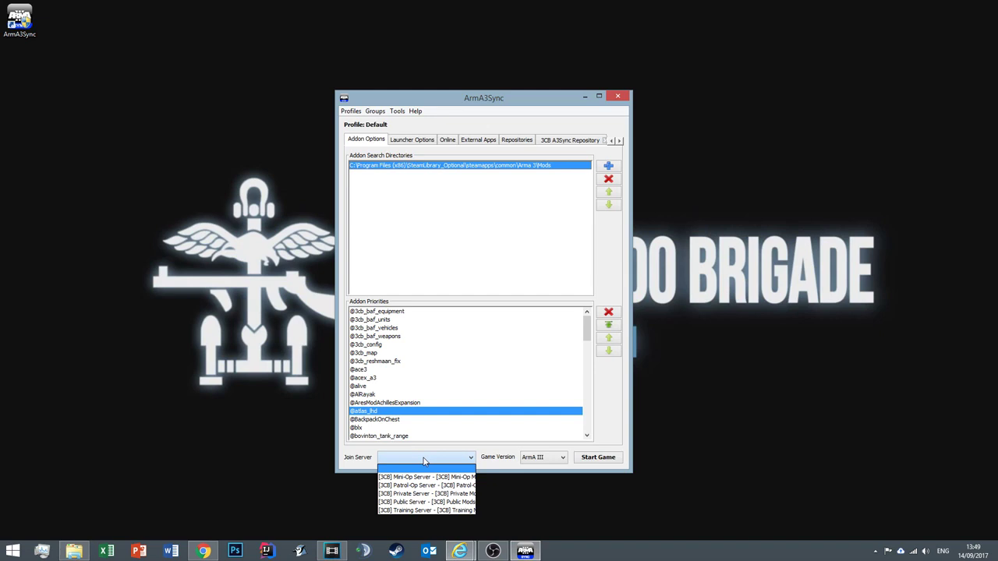
pyautogui.click(399, 504)
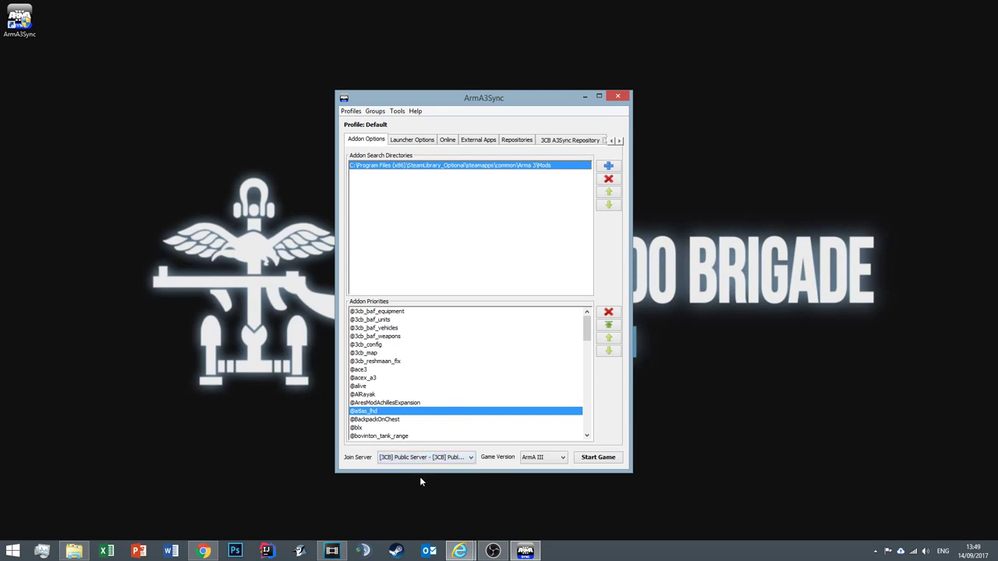
pyautogui.click(606, 459)
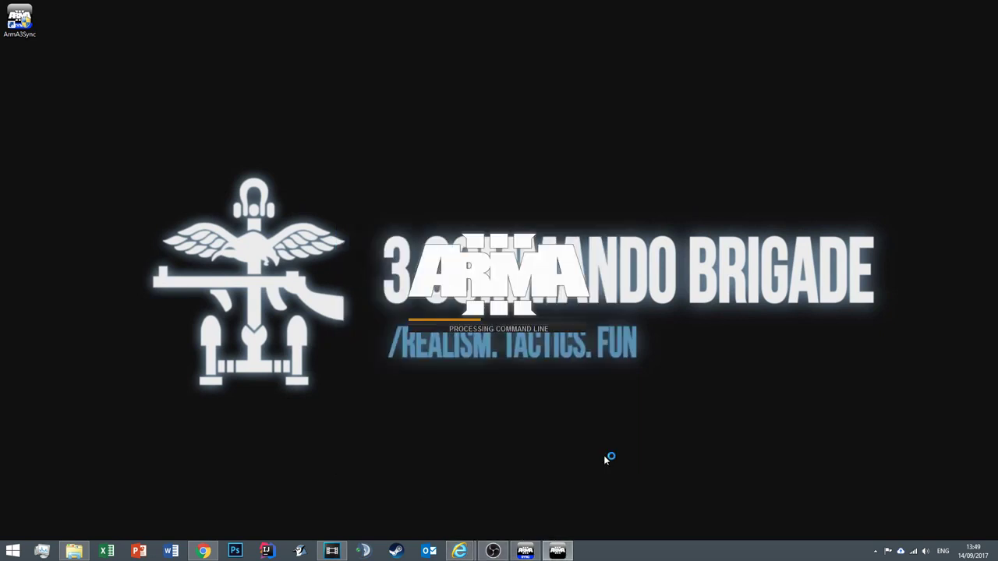
# Step: Switch to TeamSpeak 3, connect to voice.3commandobrigade.com and join the Waiting Area channel under Arma 3 Public Server
pyautogui.rightClick(363, 551)
pyautogui.rightClick(363, 512)
pyautogui.click(411, 477)
pyautogui.click(21, 18)
pyautogui.click(28, 29)
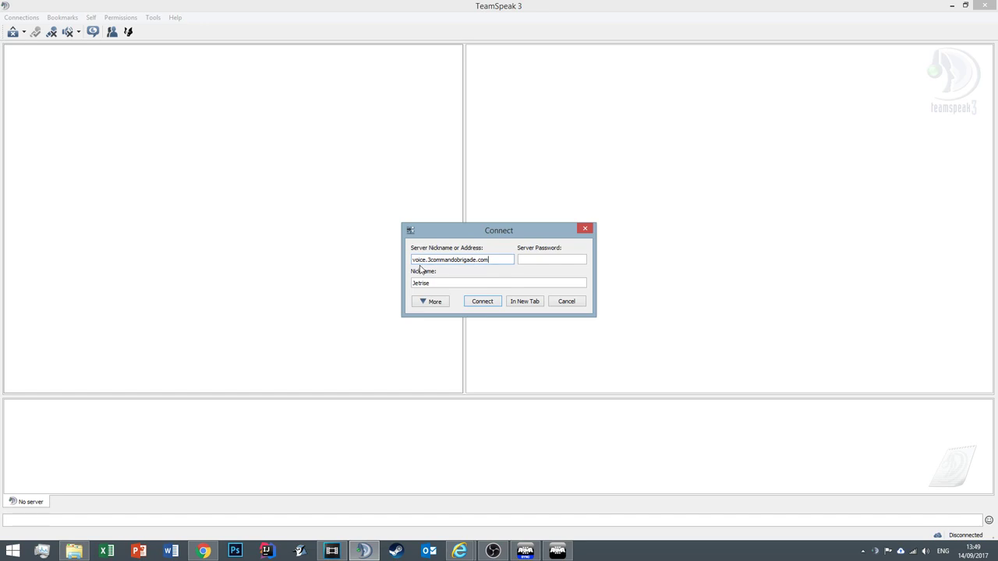
pyautogui.click(482, 302)
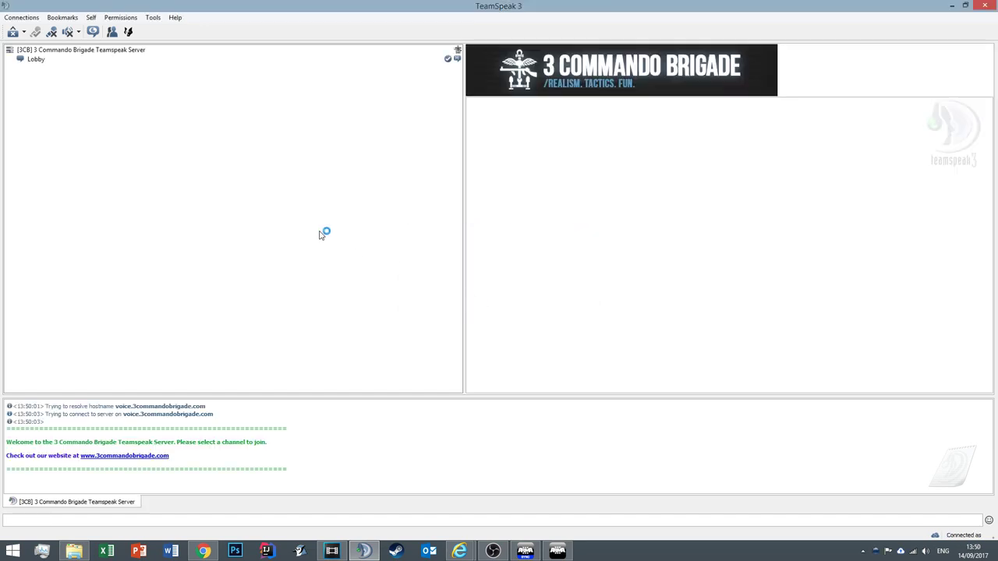
pyautogui.click(105, 115)
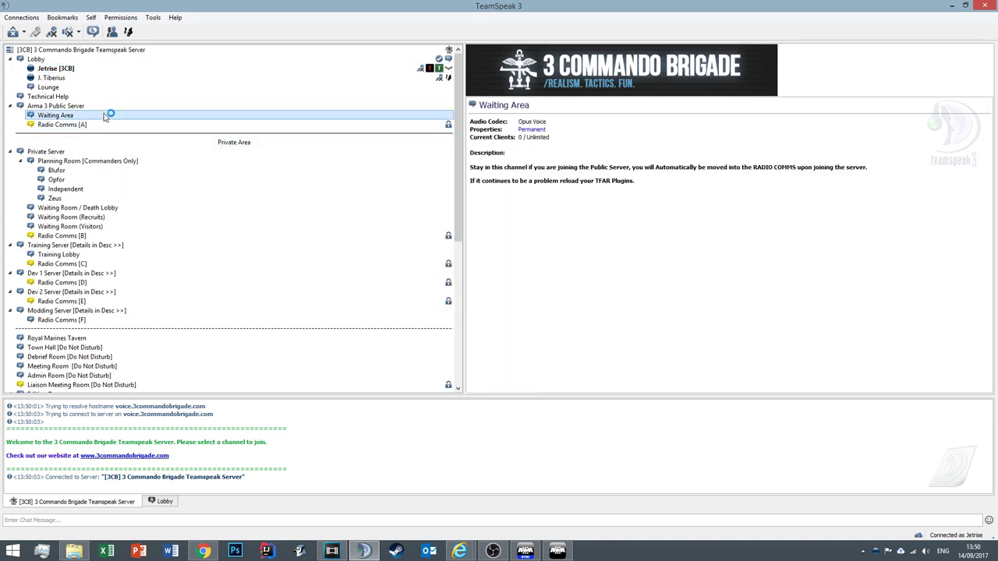
pyautogui.doubleClick(105, 115)
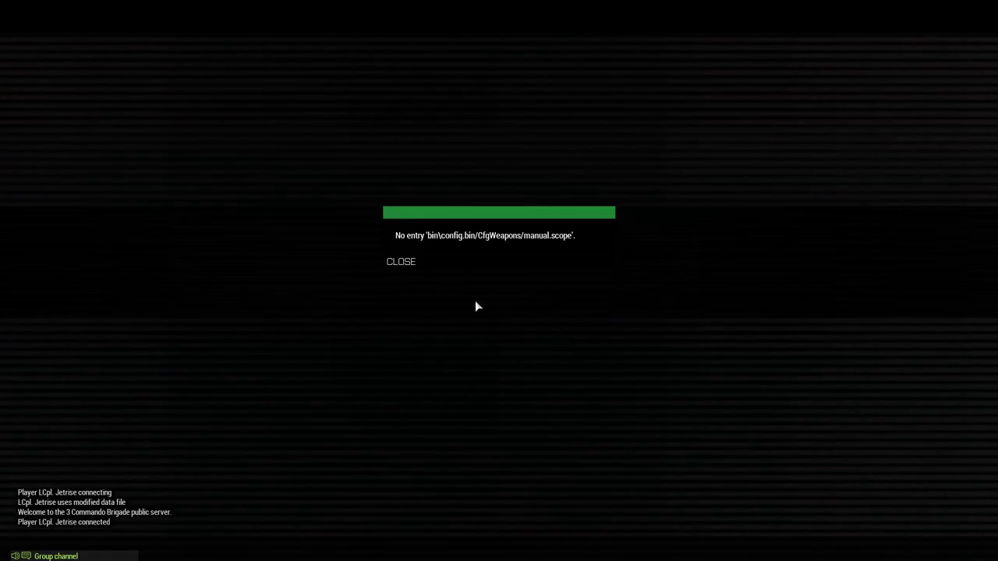
# Step: Dismiss the error message in Arma 3 and take the C - Sharpshooter role in BLUFOR section 1-1
pyautogui.click(400, 262)
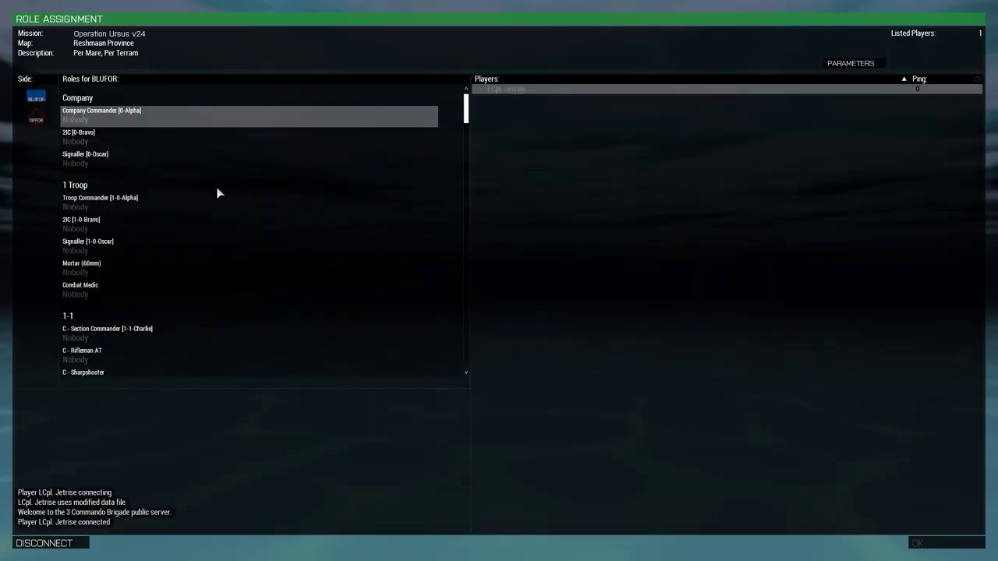
pyautogui.scroll(-15, 347, 234)
pyautogui.scroll(-10, 273, 237)
pyautogui.click(467, 259)
pyautogui.moveTo(470, 260); pyautogui.dragTo(449, 150)
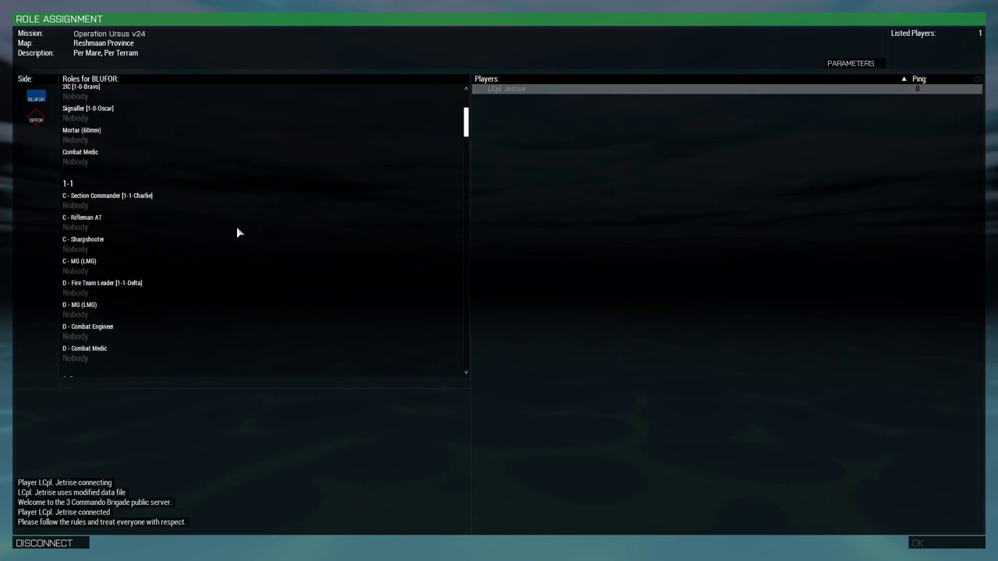
pyautogui.click(312, 229)
pyautogui.click(235, 246)
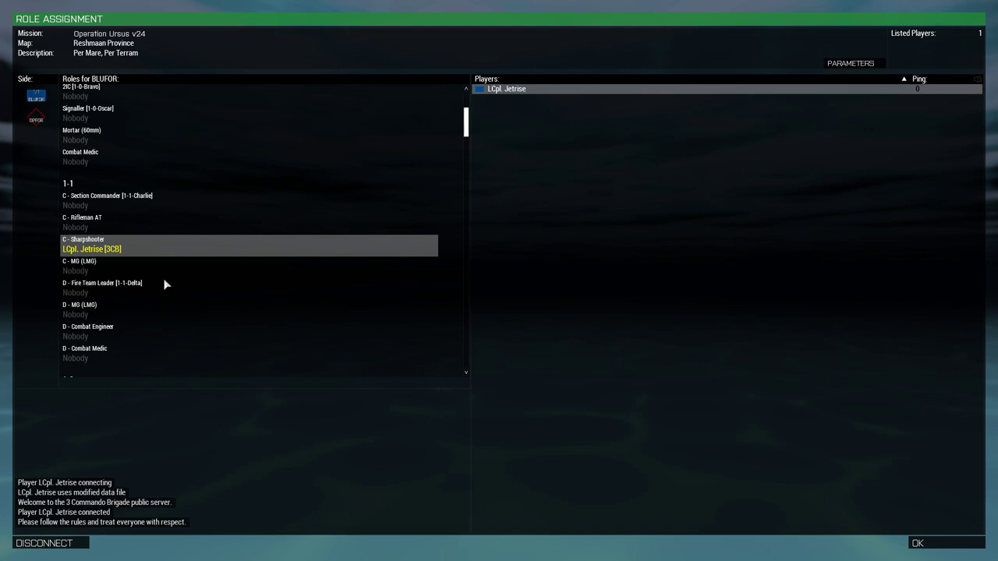
# Step: Look through the list of BLUFOR roles from the Company and 1 Troop groups onward
pyautogui.scroll(3, 166, 283)
pyautogui.scroll(-4, 110, 254)
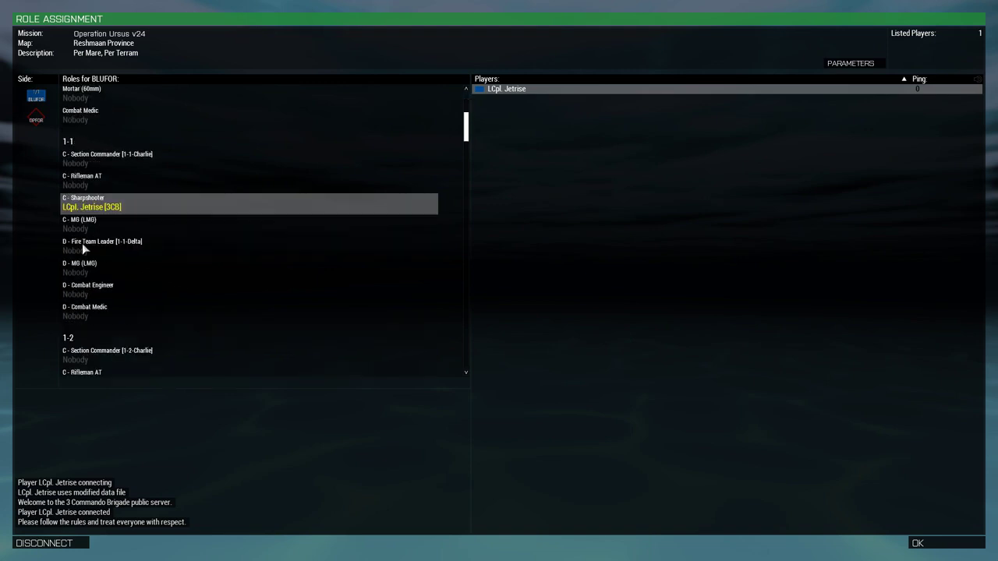
pyautogui.scroll(-1, 134, 305)
pyautogui.scroll(1, 155, 278)
pyautogui.scroll(4, 164, 277)
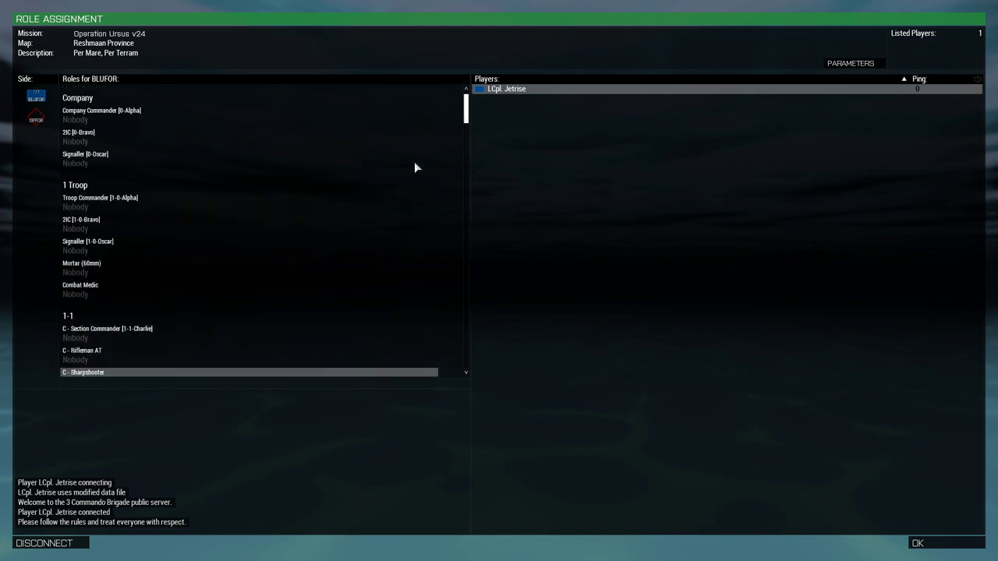
pyautogui.scroll(-10, 325, 221)
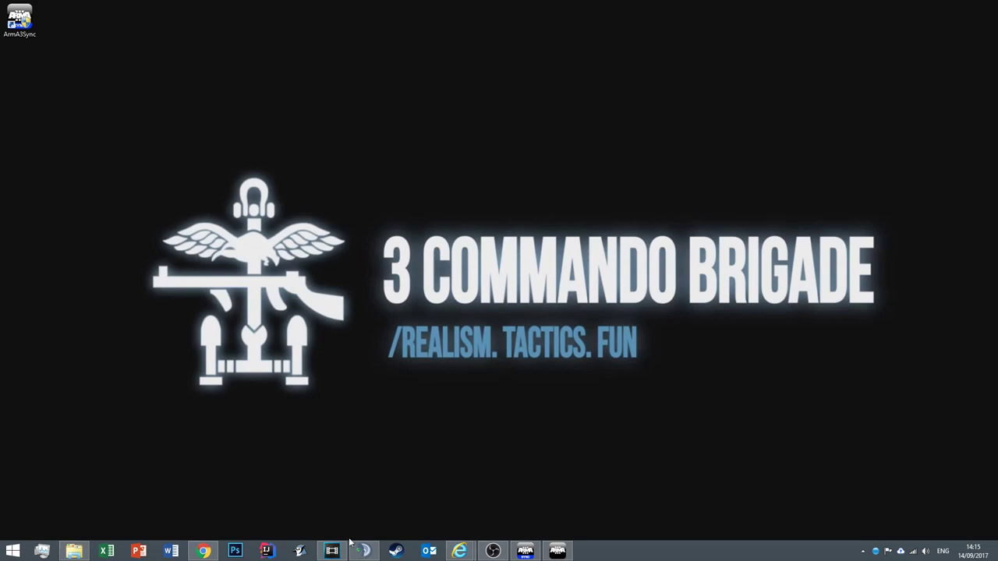
# Step: View the Technical Help channel in TeamSpeak 3 and open the Technical Help section of the 3 Commando Brigade forum in Chrome
pyautogui.moveTo(363, 550)
pyautogui.click(372, 502)
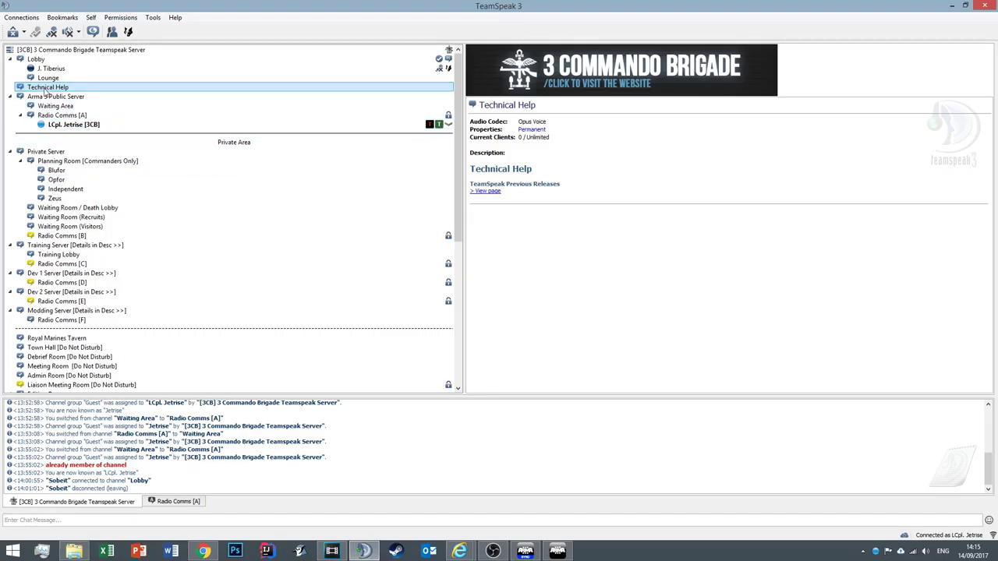
pyautogui.moveTo(76, 93)
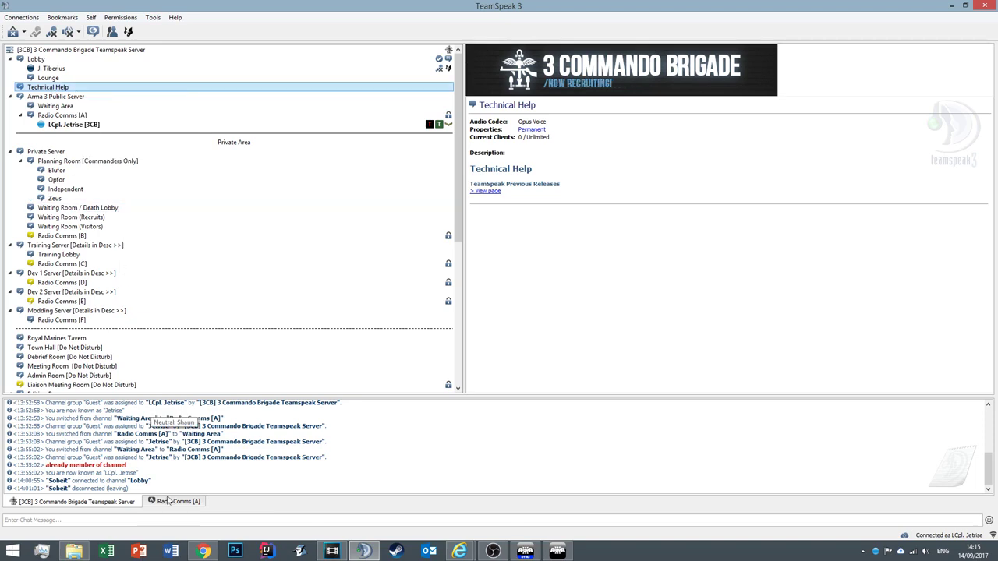
pyautogui.click(203, 550)
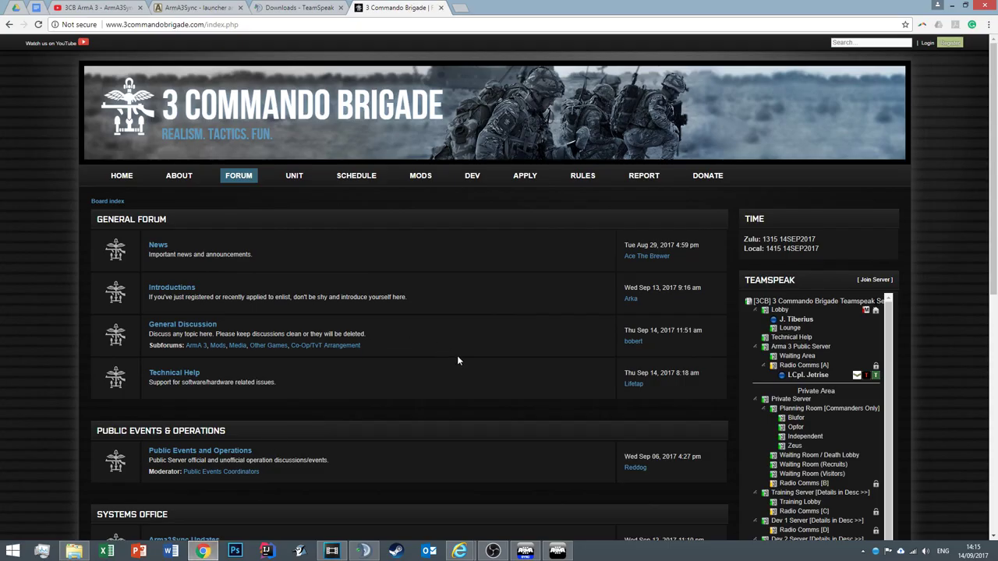
pyautogui.click(174, 373)
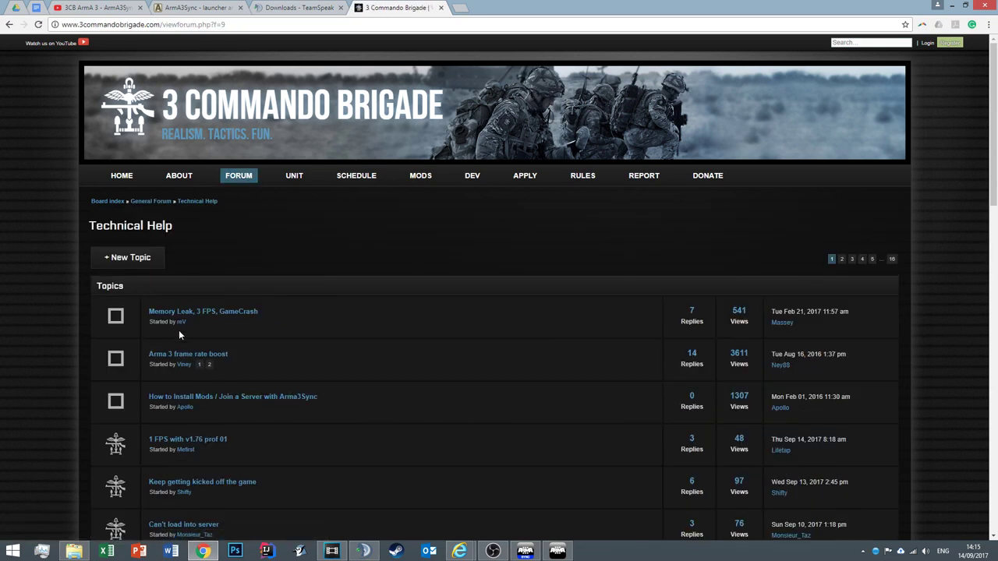